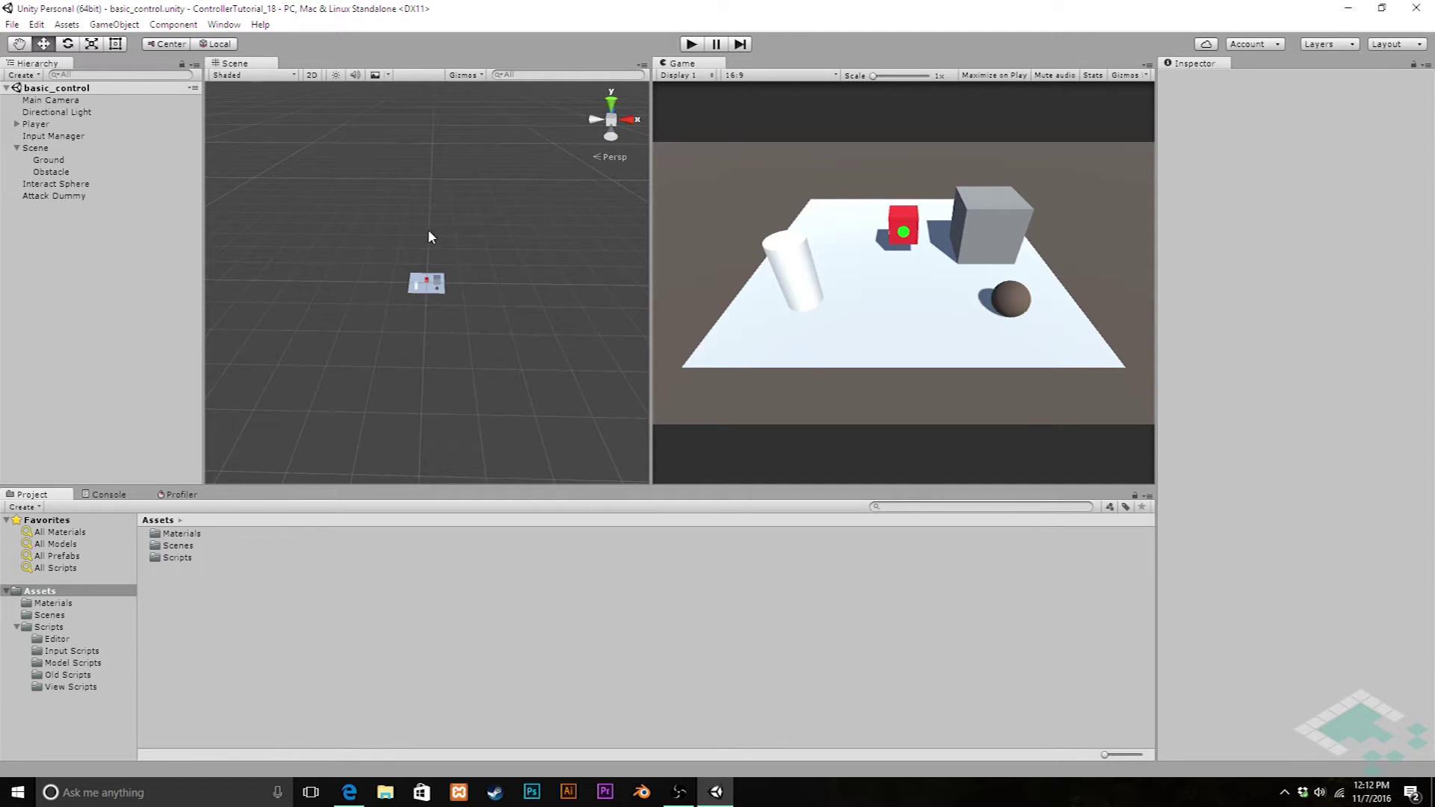
Create a new folder named Prefabs in Assets and open it
right_click(191, 614)
mouse_move(239, 340)
left_click(407, 339)
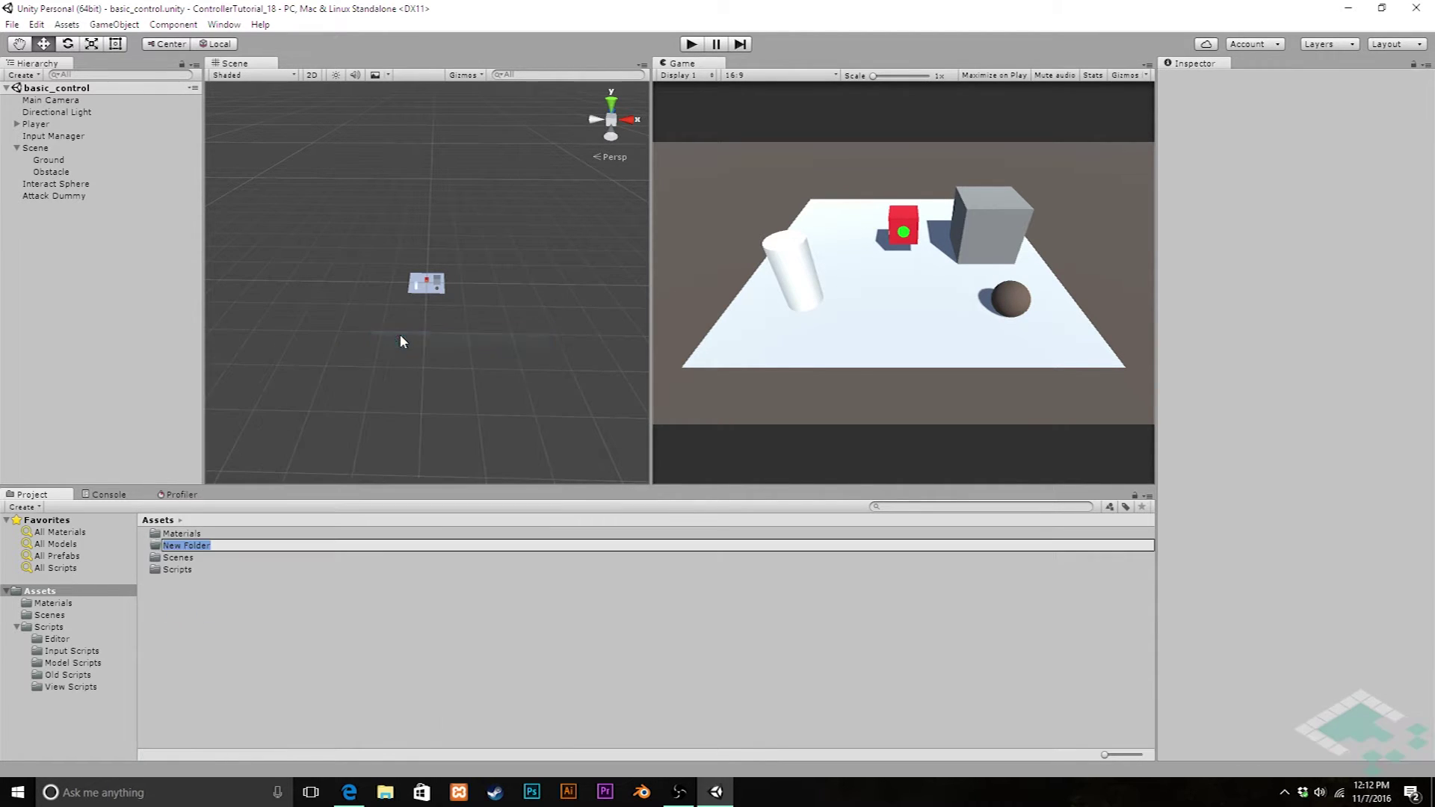
type("Prefabs")
key("Return")
double_click(178, 546)
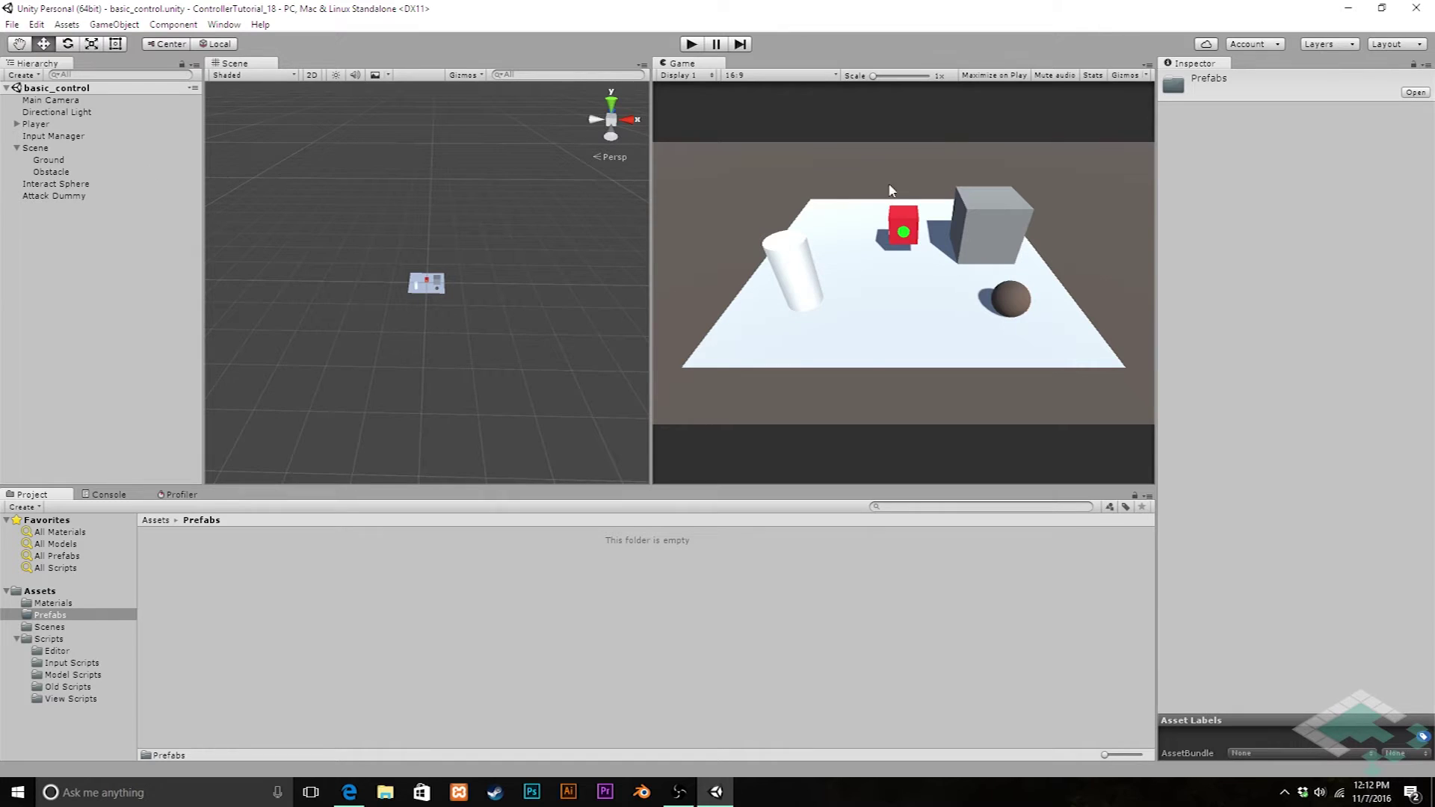
Make Obstacle, Input Manager and Player into prefabs in Prefabs, then save basic_control
left_click_drag(53, 173, 227, 591)
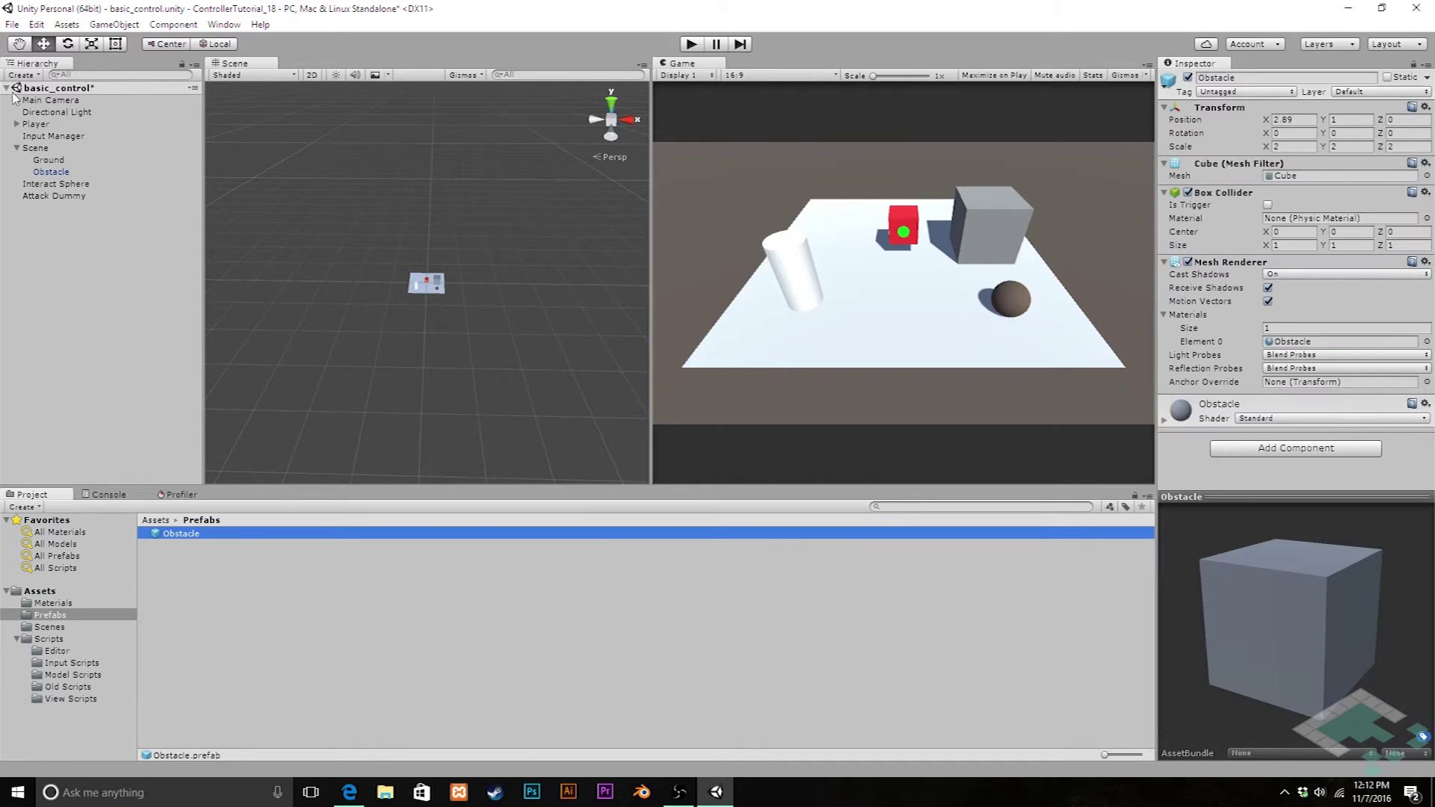
left_click_drag(47, 138, 224, 572)
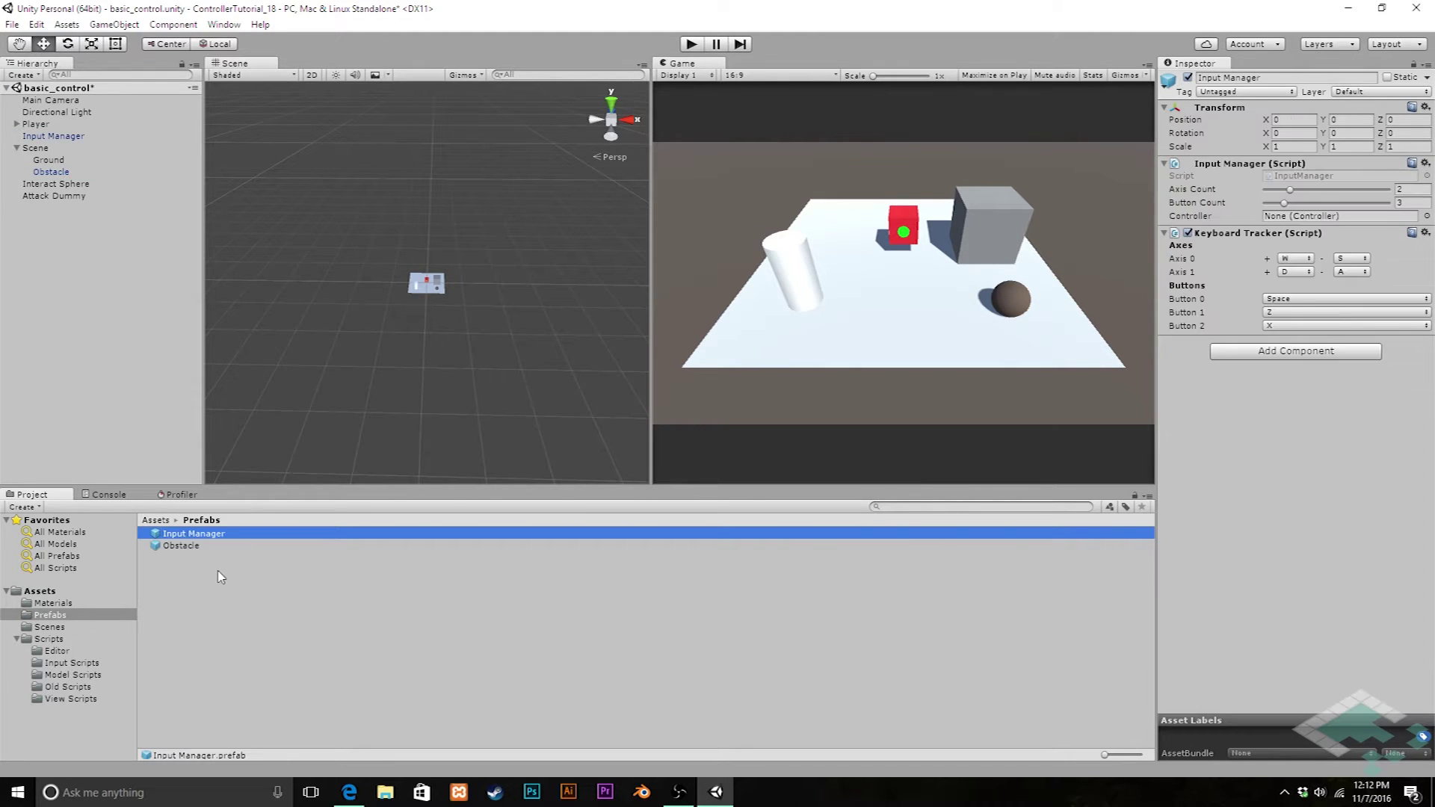
left_click(16, 123)
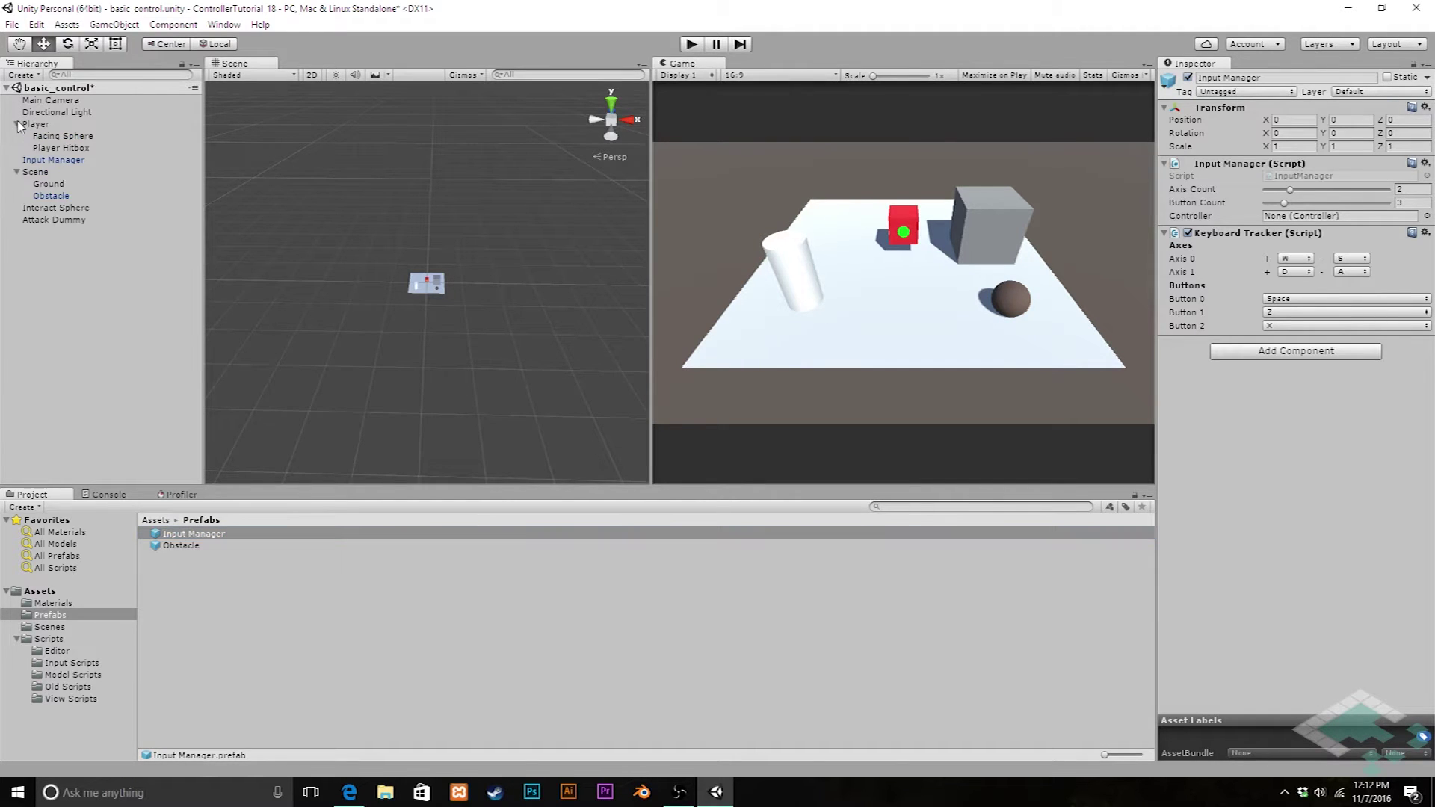
left_click(17, 123)
left_click_drag(53, 135, 221, 610)
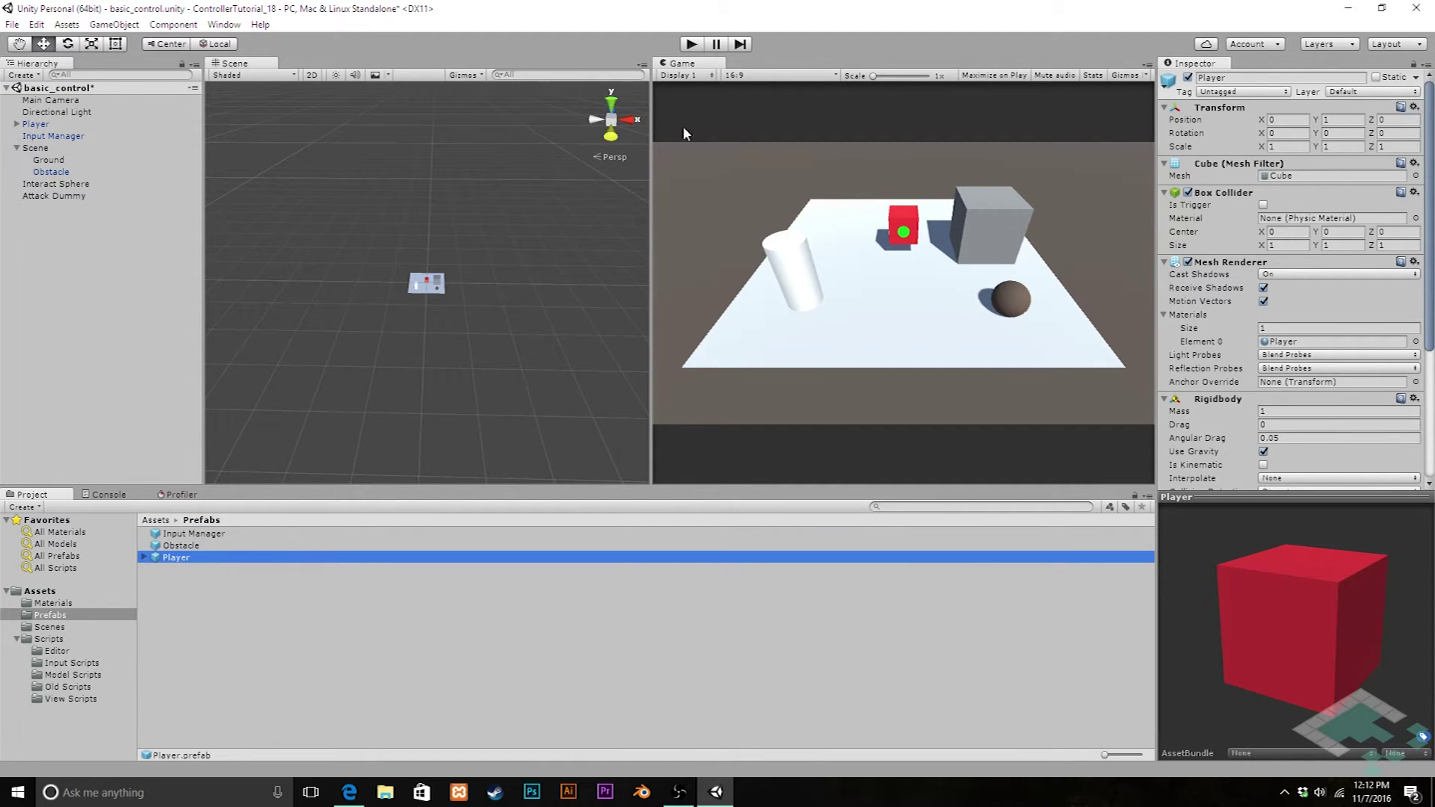
key("ctrl+s")
Start a new scene and add an empty game object named Scene
left_click(13, 24)
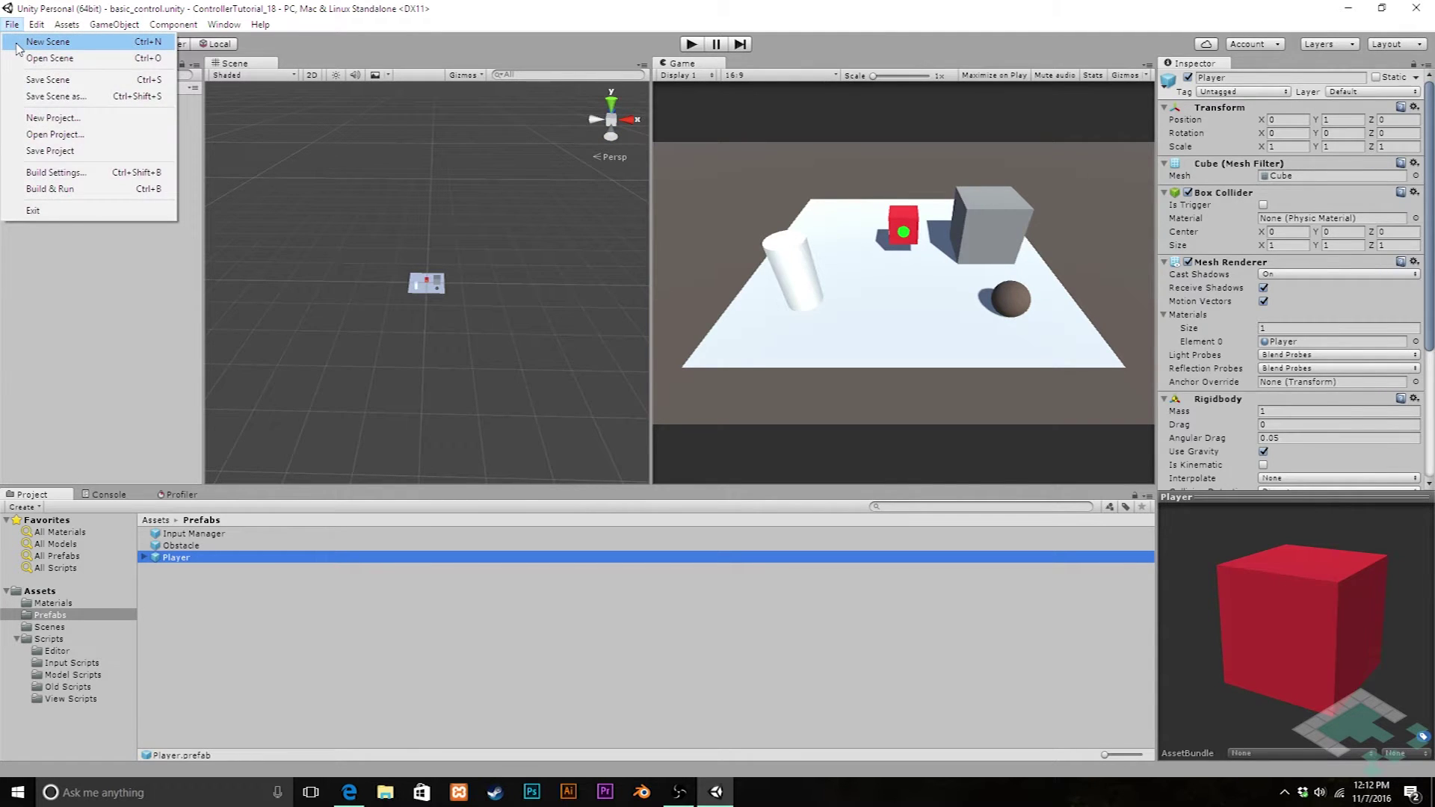
left_click(21, 44)
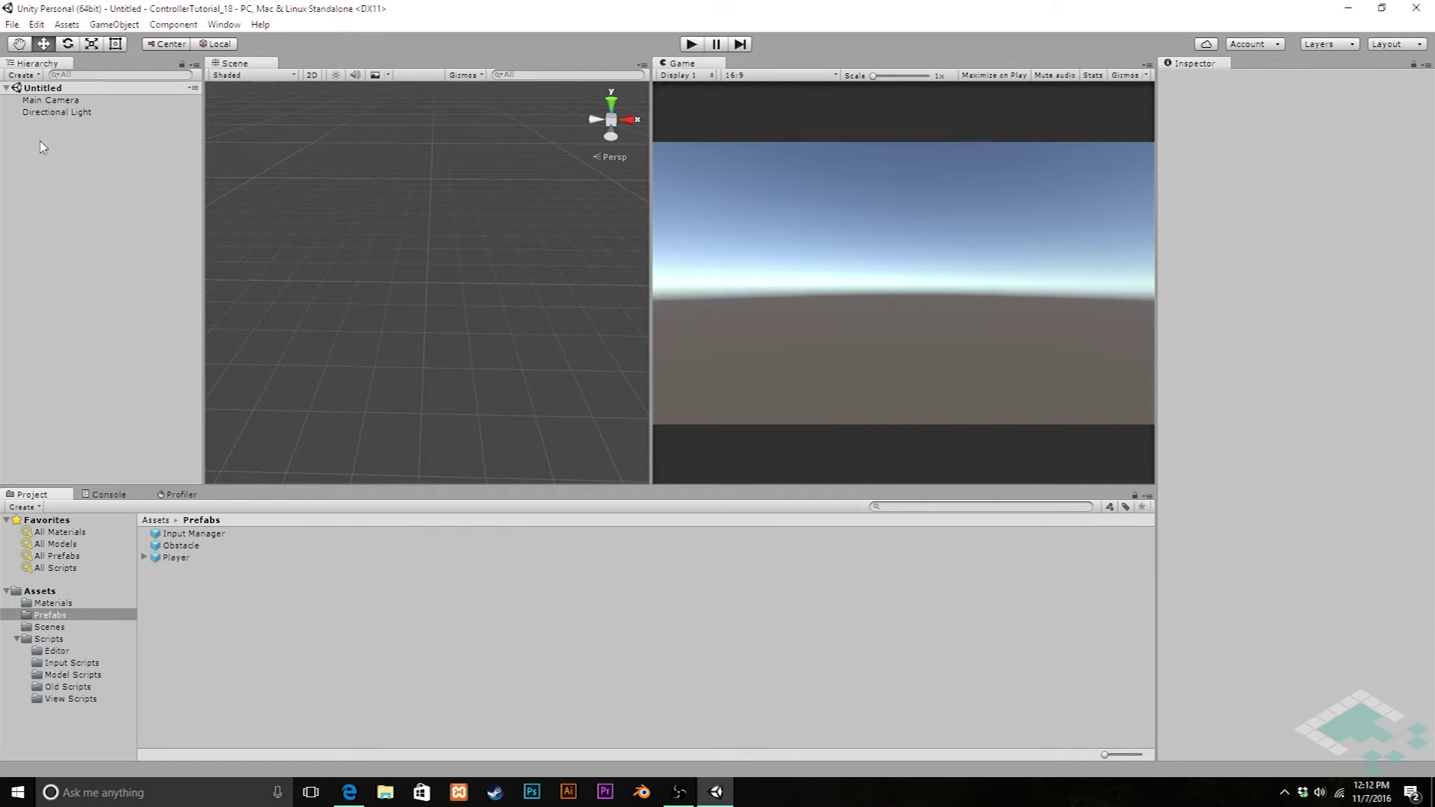
left_click(114, 24)
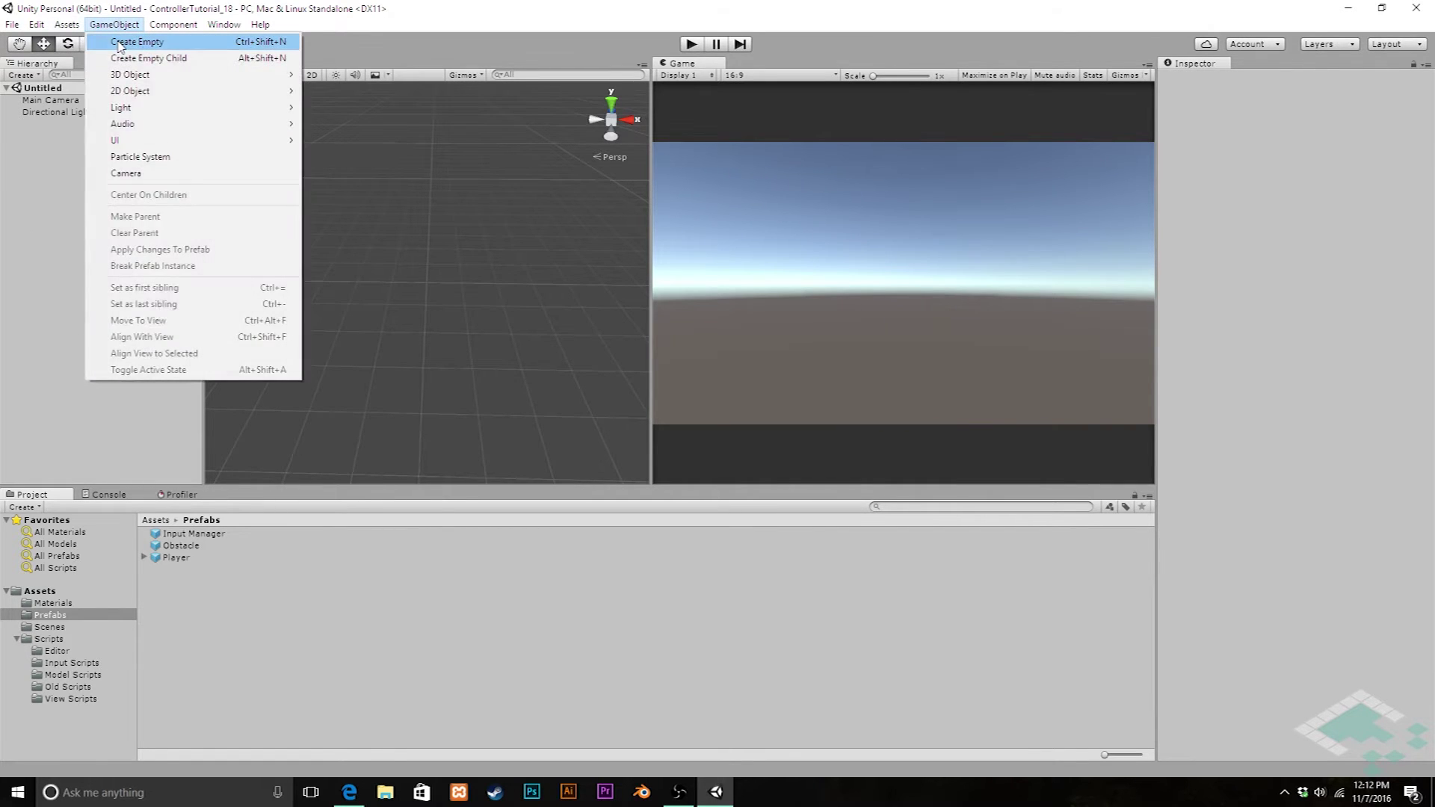
left_click(121, 43)
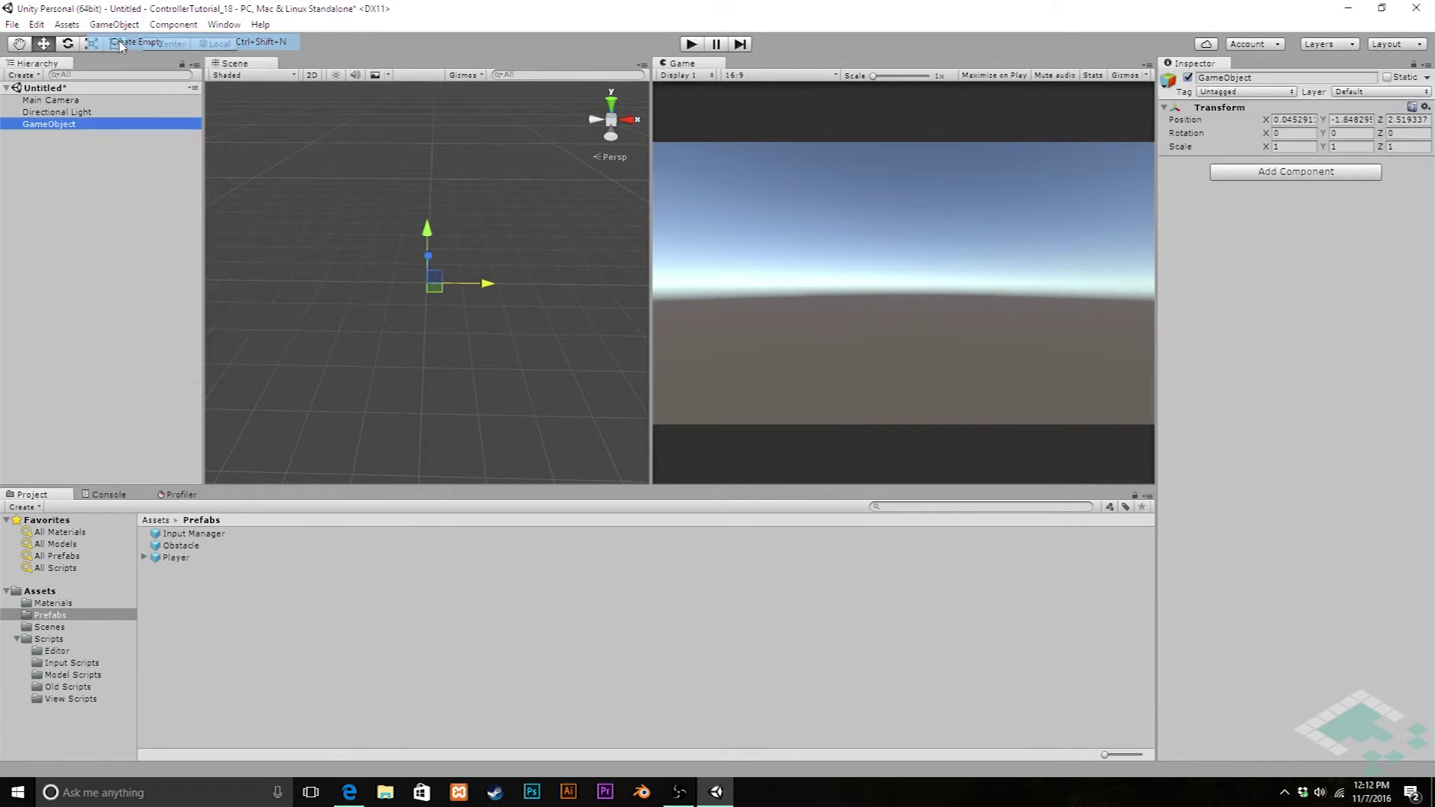
left_click(75, 124)
type("Scene")
key("Return")
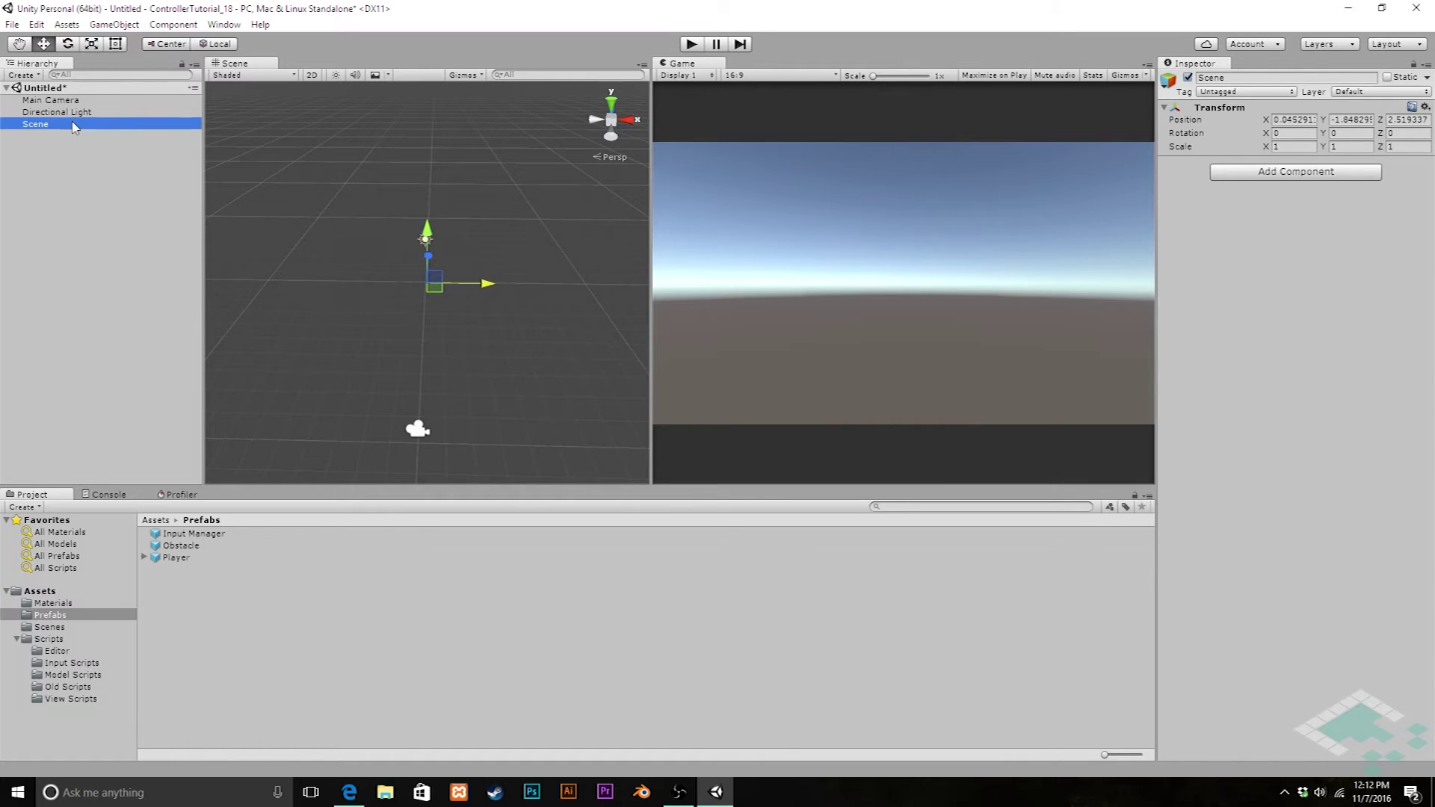
Add a child Plane named Ground under Scene with X and Z scale set to 10
right_click(35, 127)
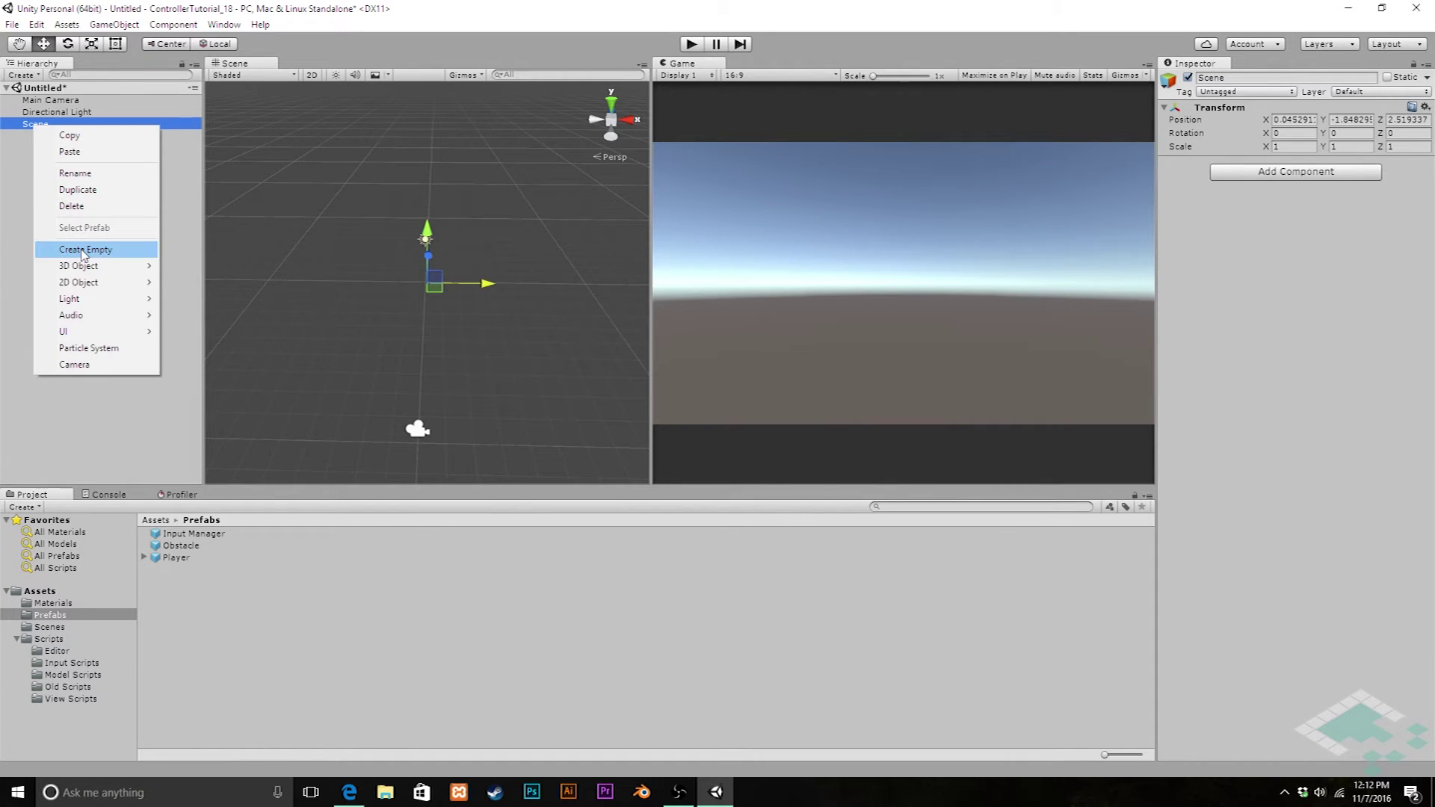
mouse_move(86, 267)
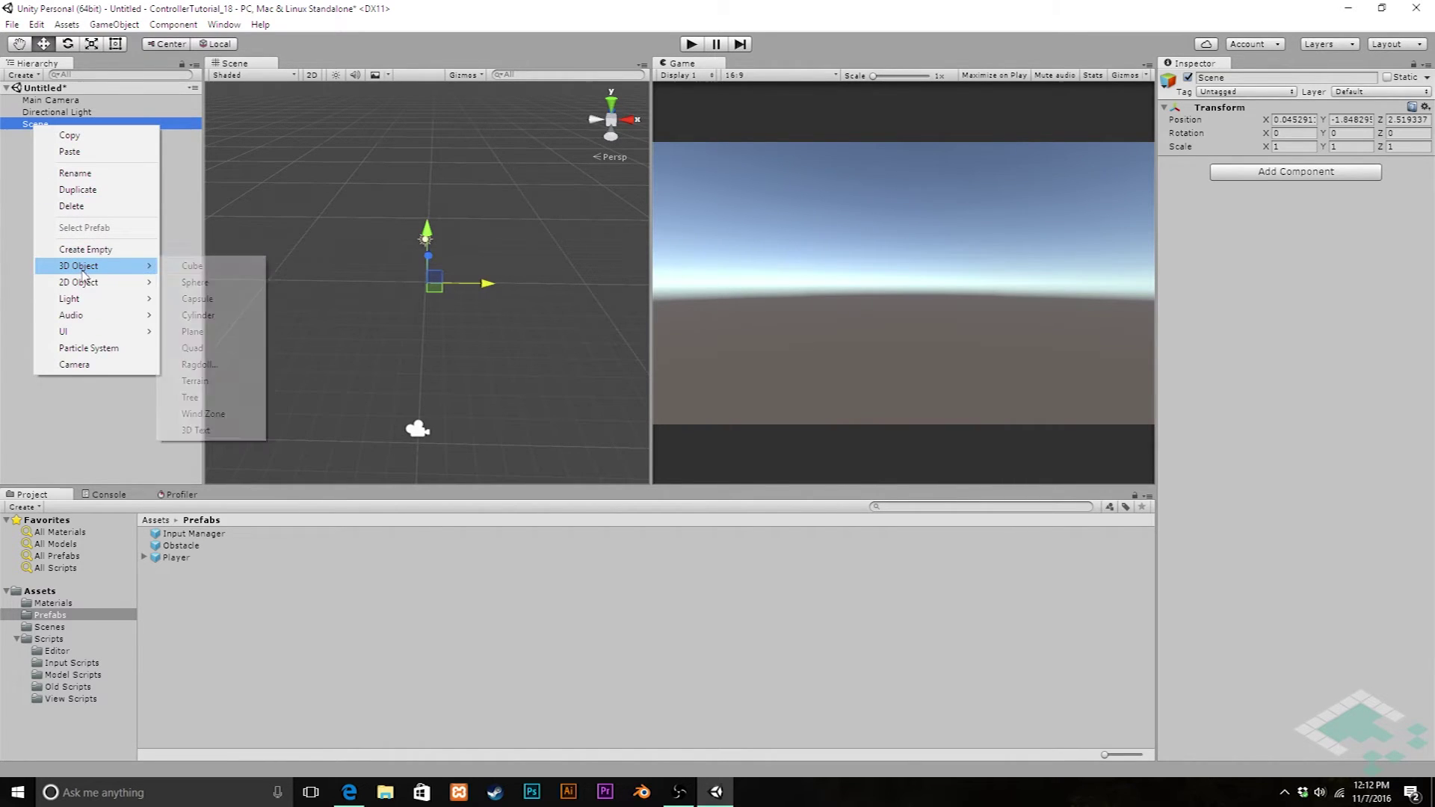
left_click(201, 331)
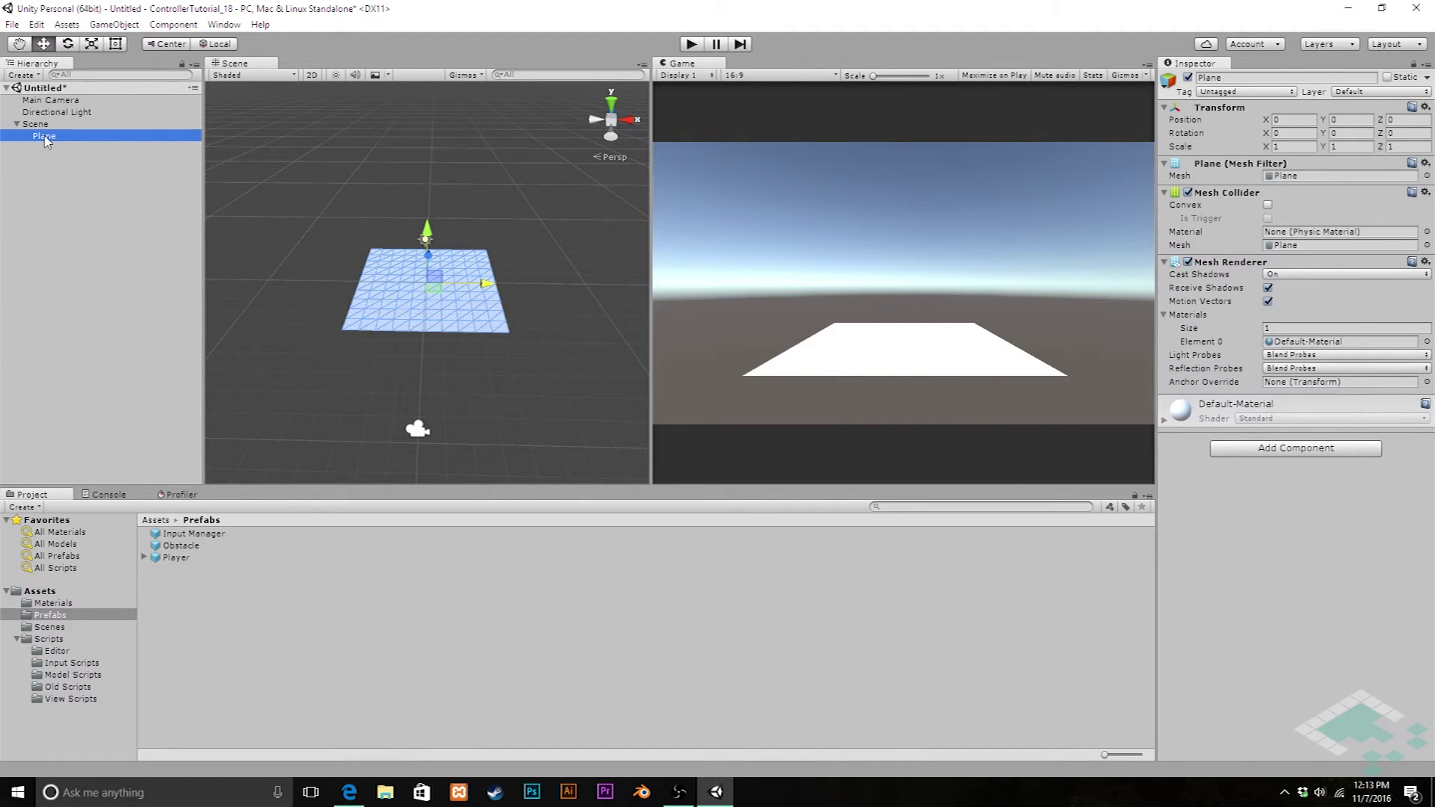
type("Ground")
key("Return")
left_click(1272, 148)
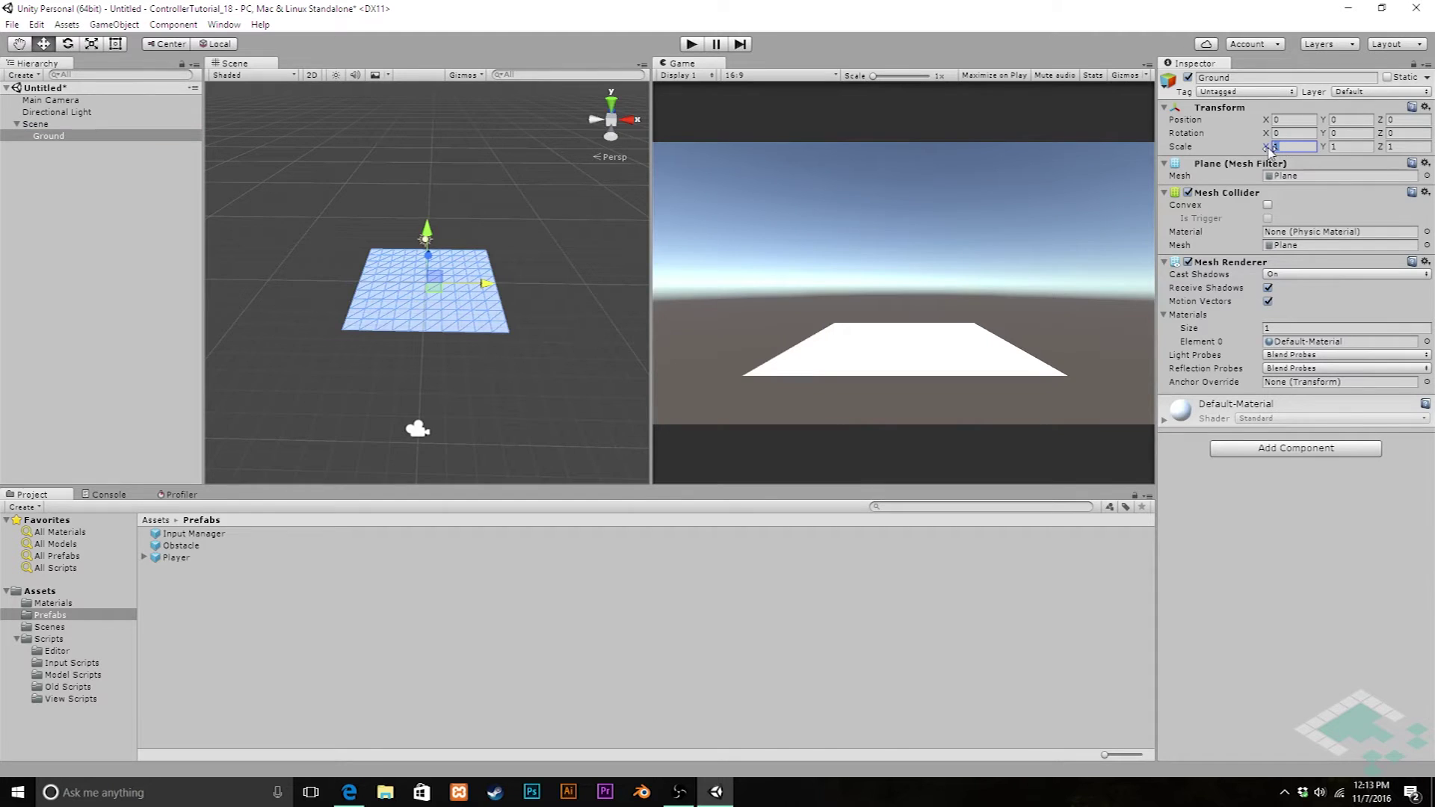
type("10")
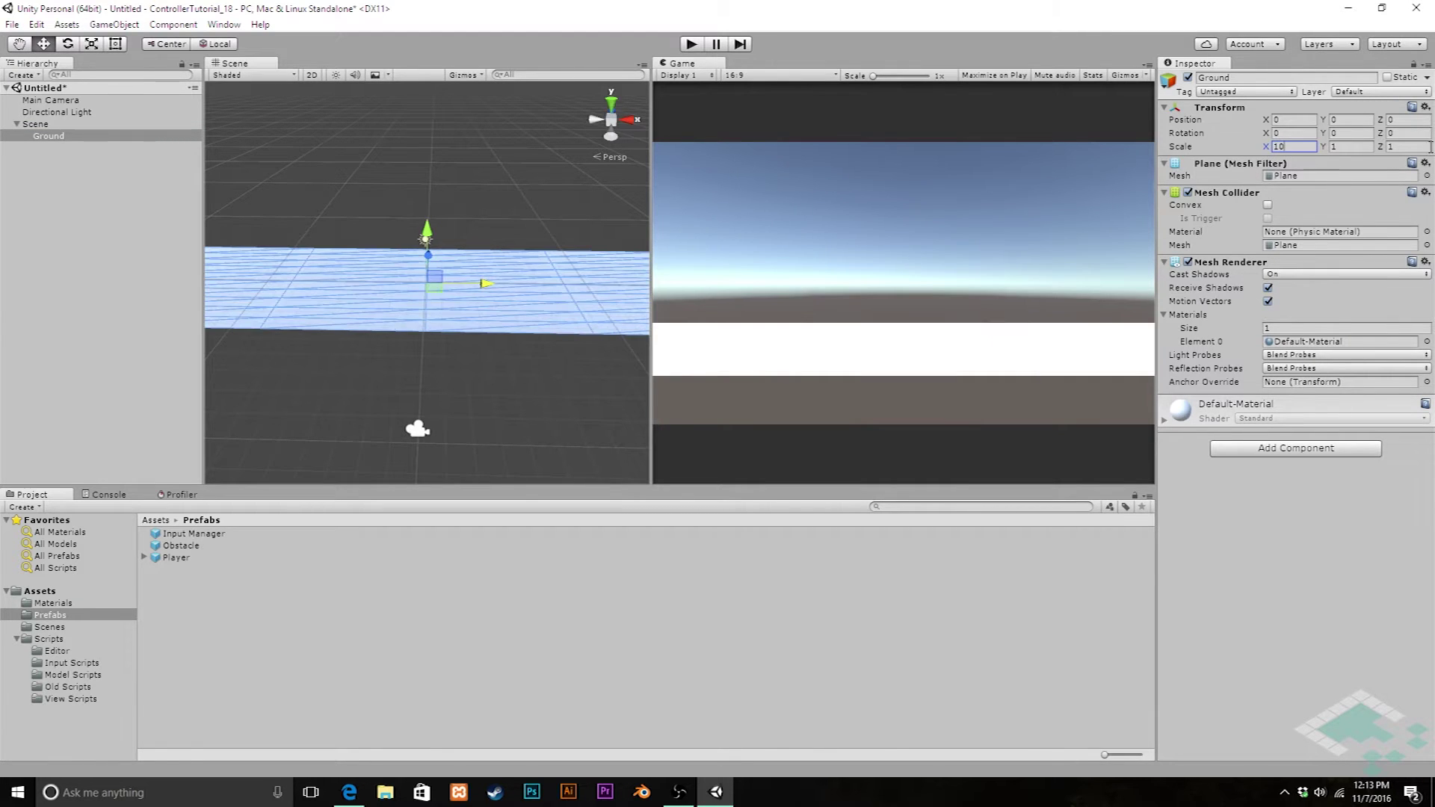
key("Tab")
key("Tab")
type("10")
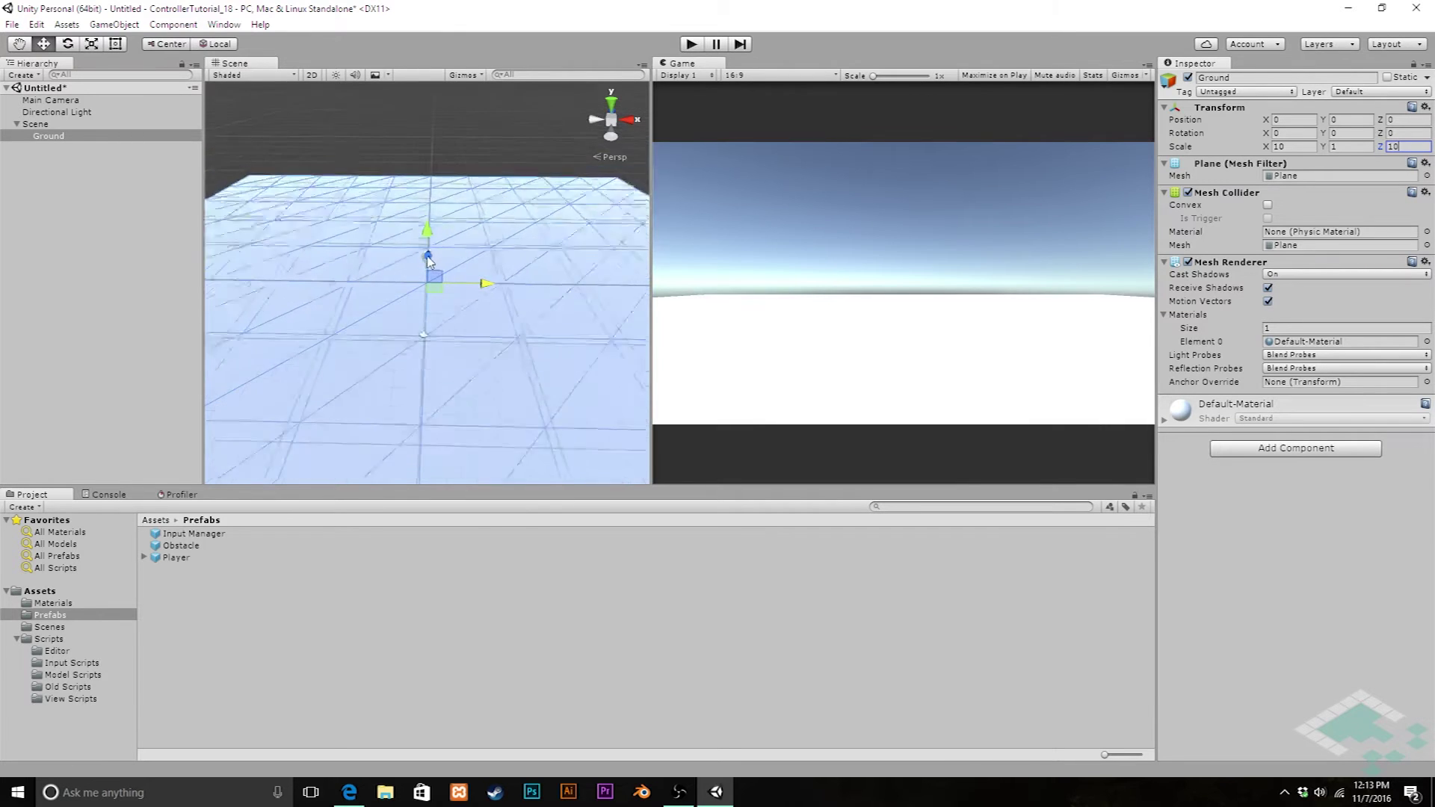
scroll(428, 260, "down", 5)
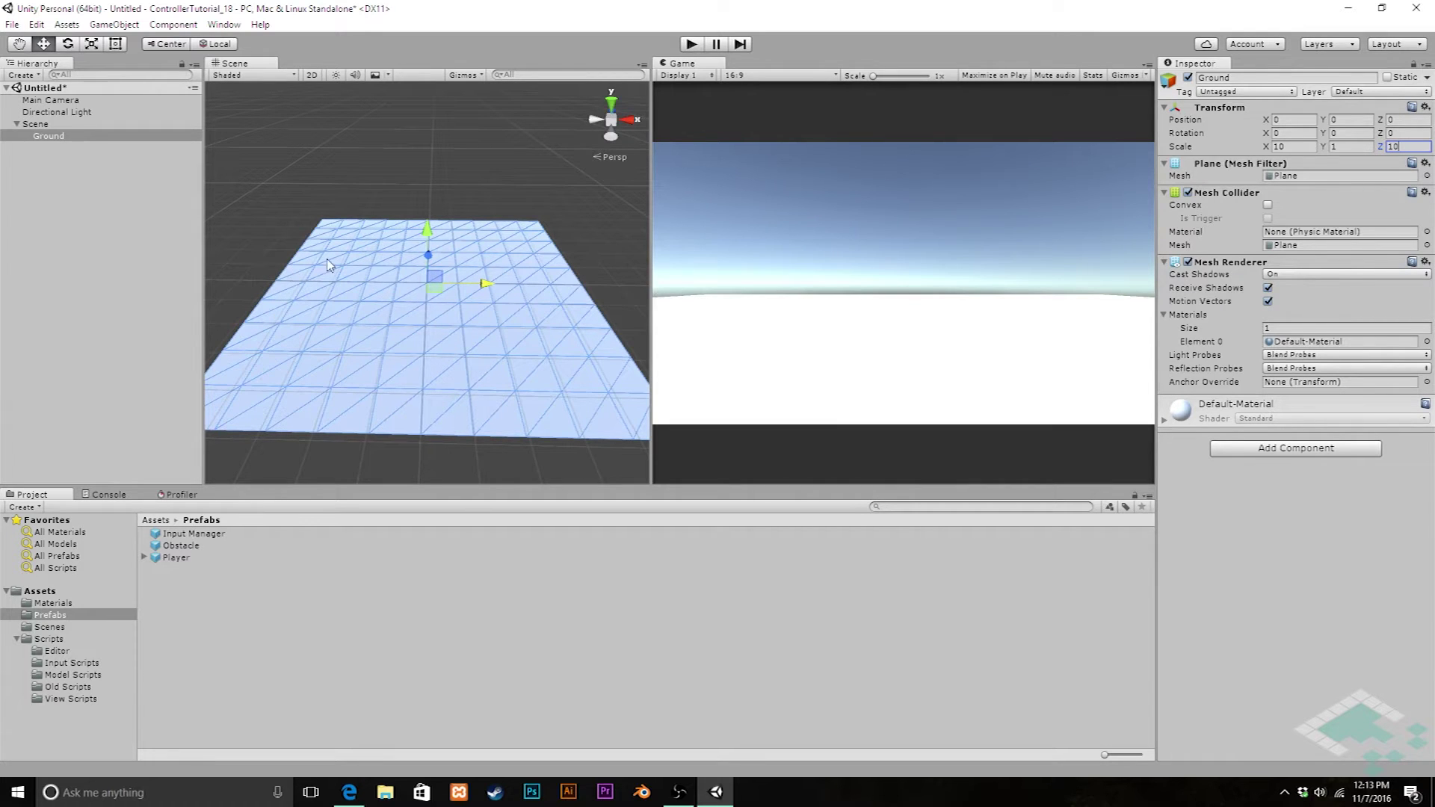
left_click(608, 323)
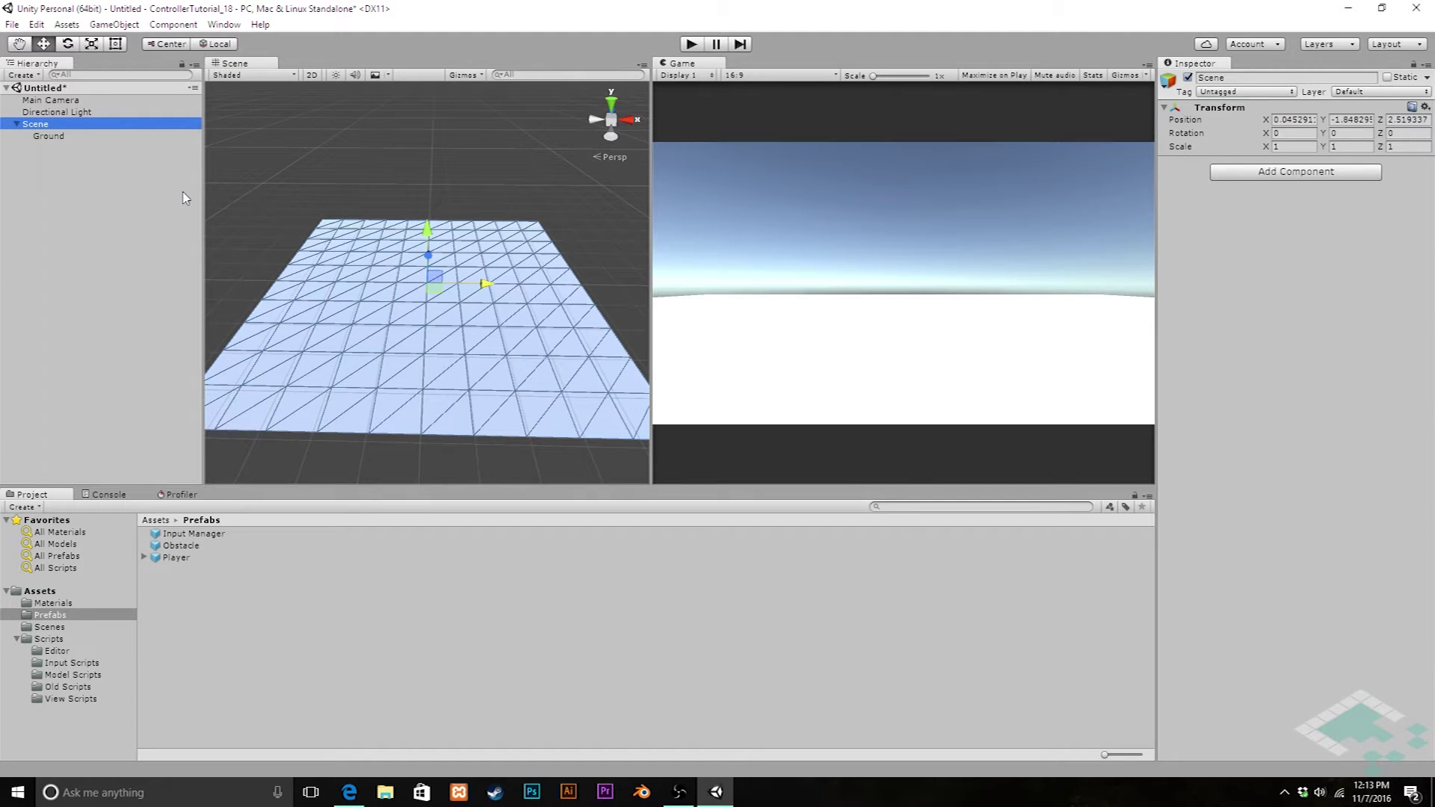
Save the scene as vehicle_control in Assets/Scenes
key("ctrl+s")
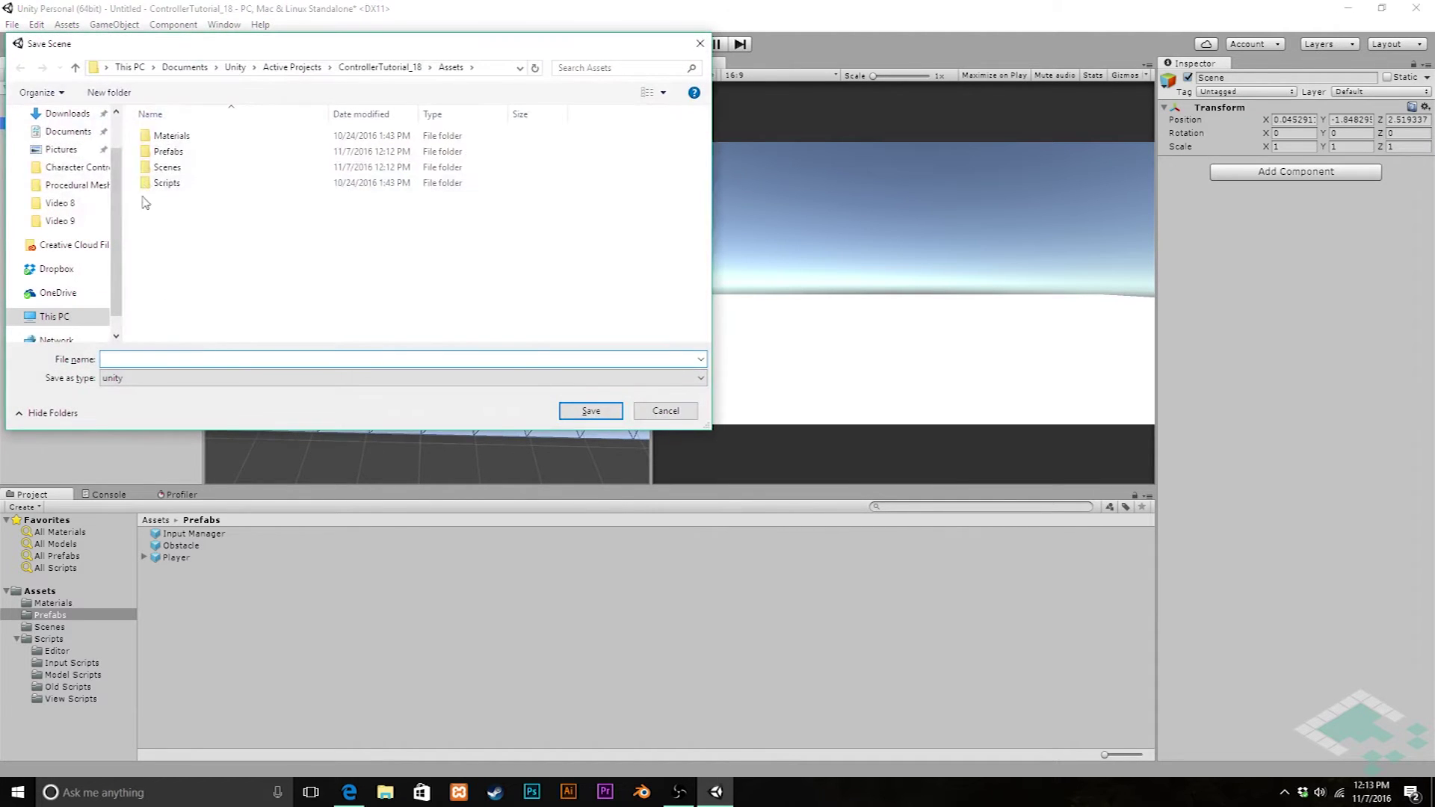
double_click(163, 169)
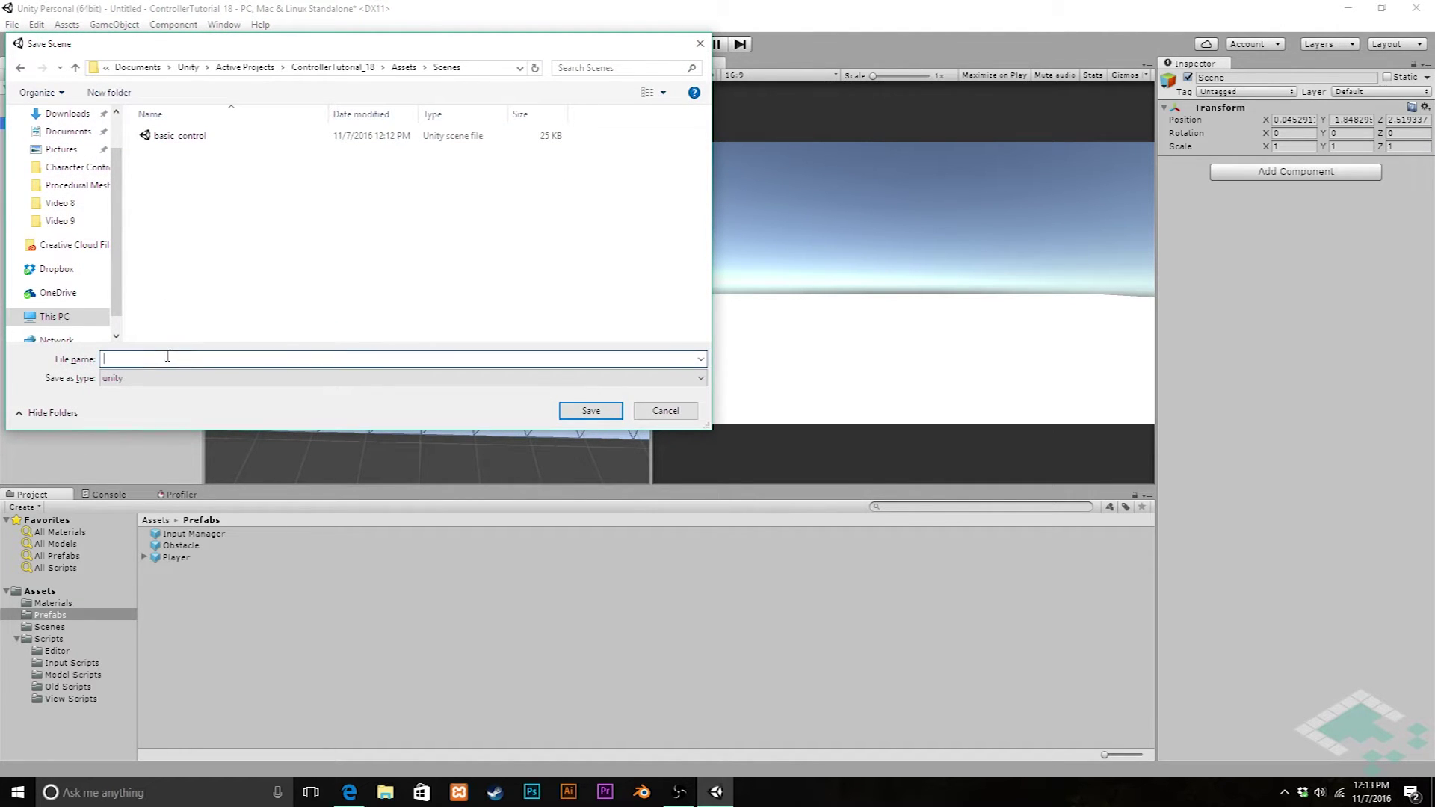
type("vehicle_control")
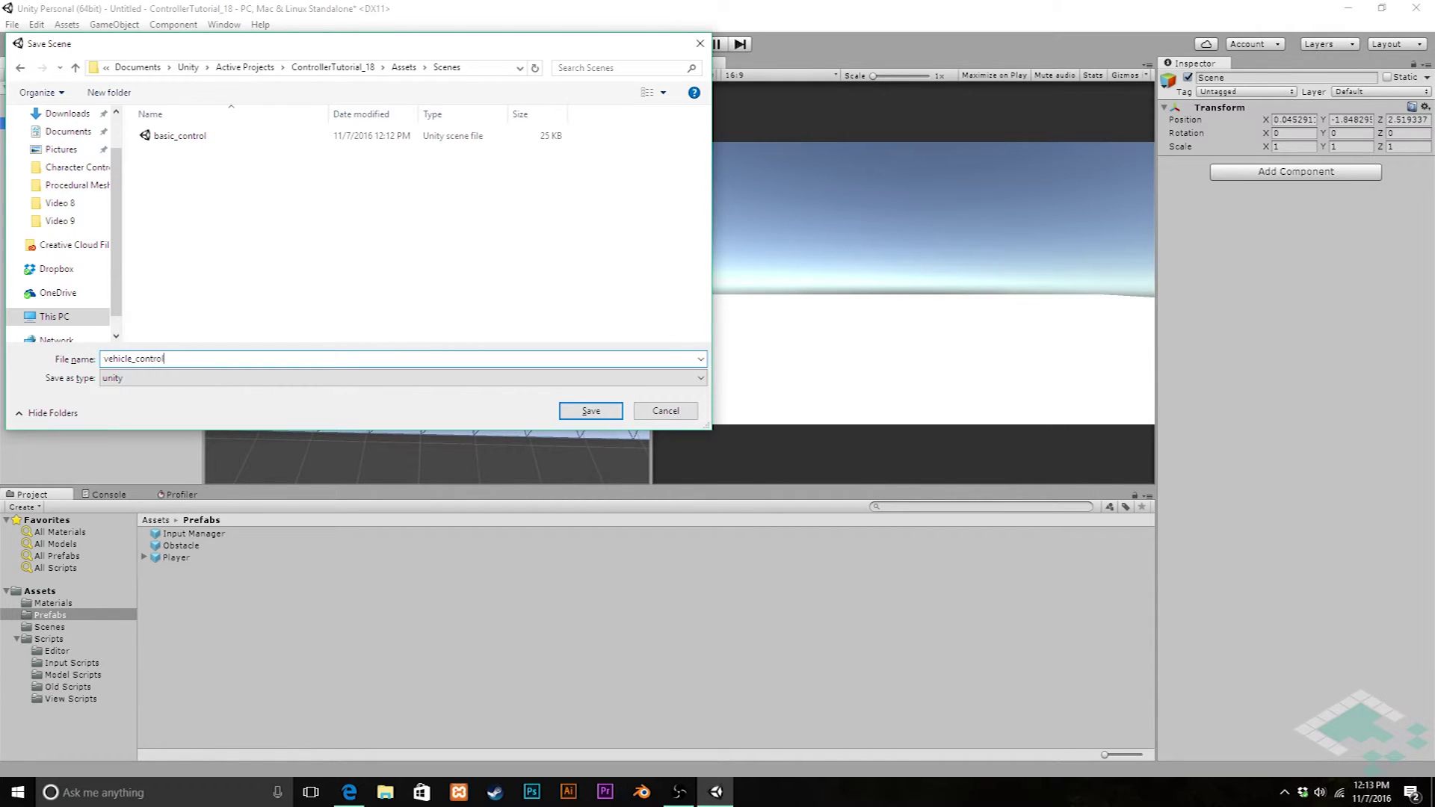
key("Return")
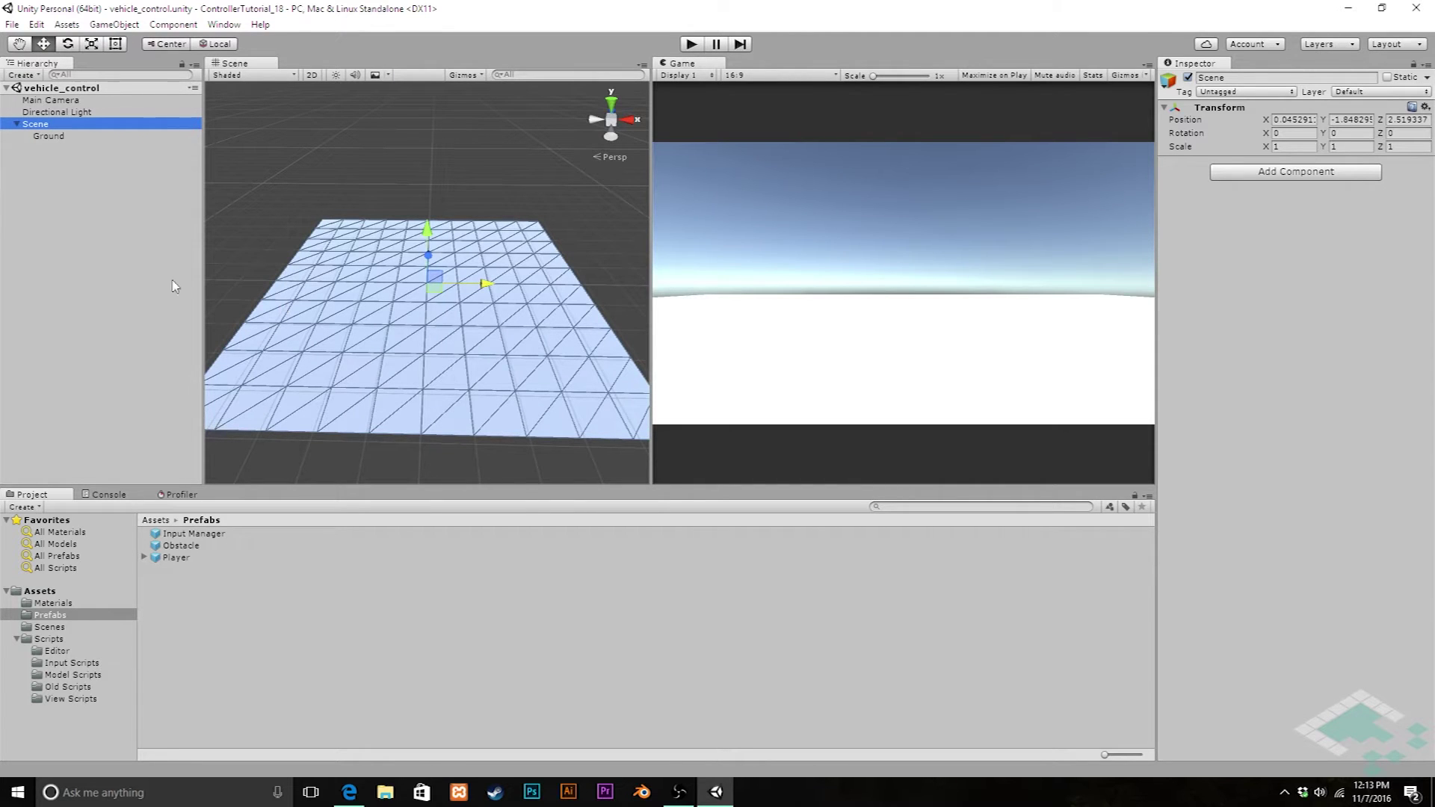
left_click(43, 136)
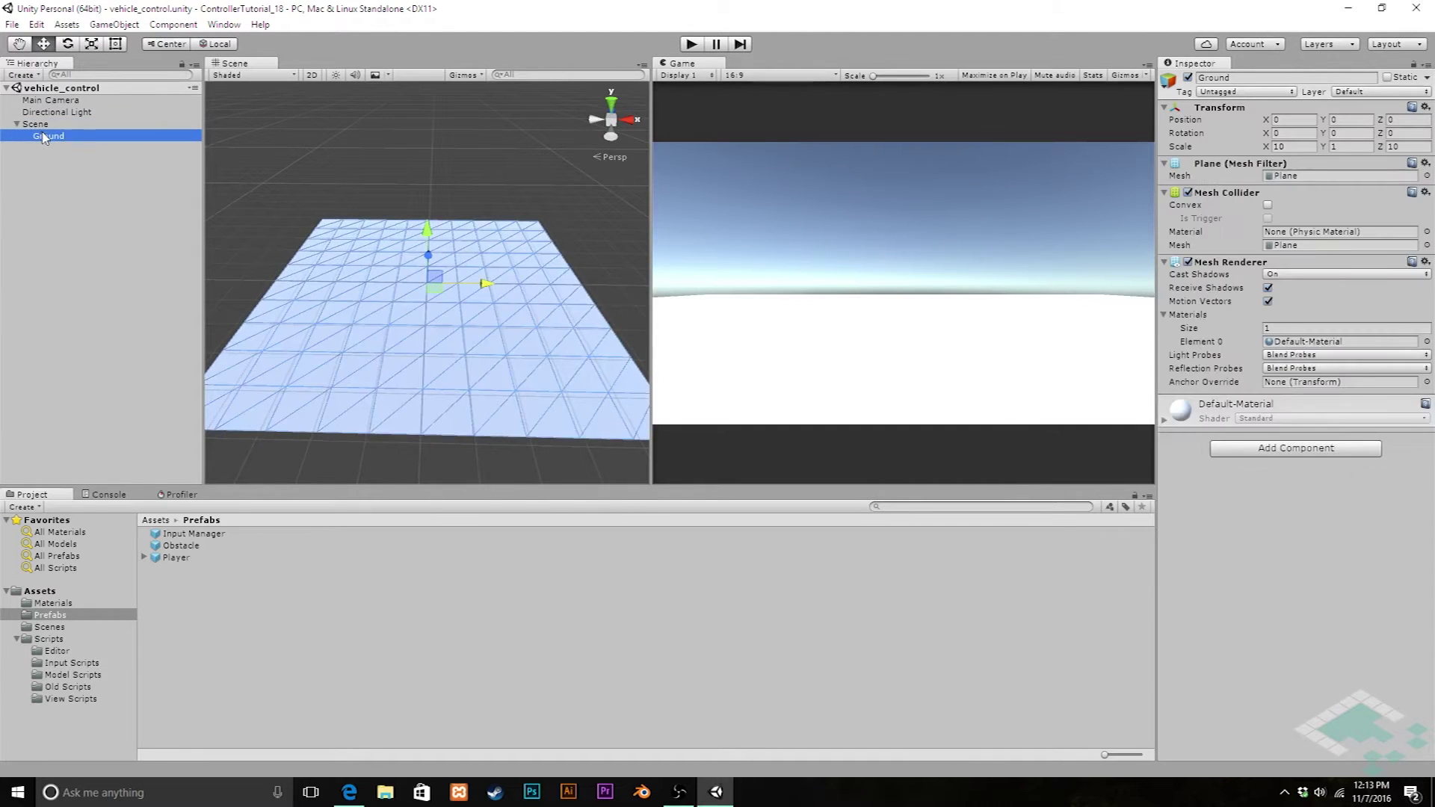
left_click(41, 125)
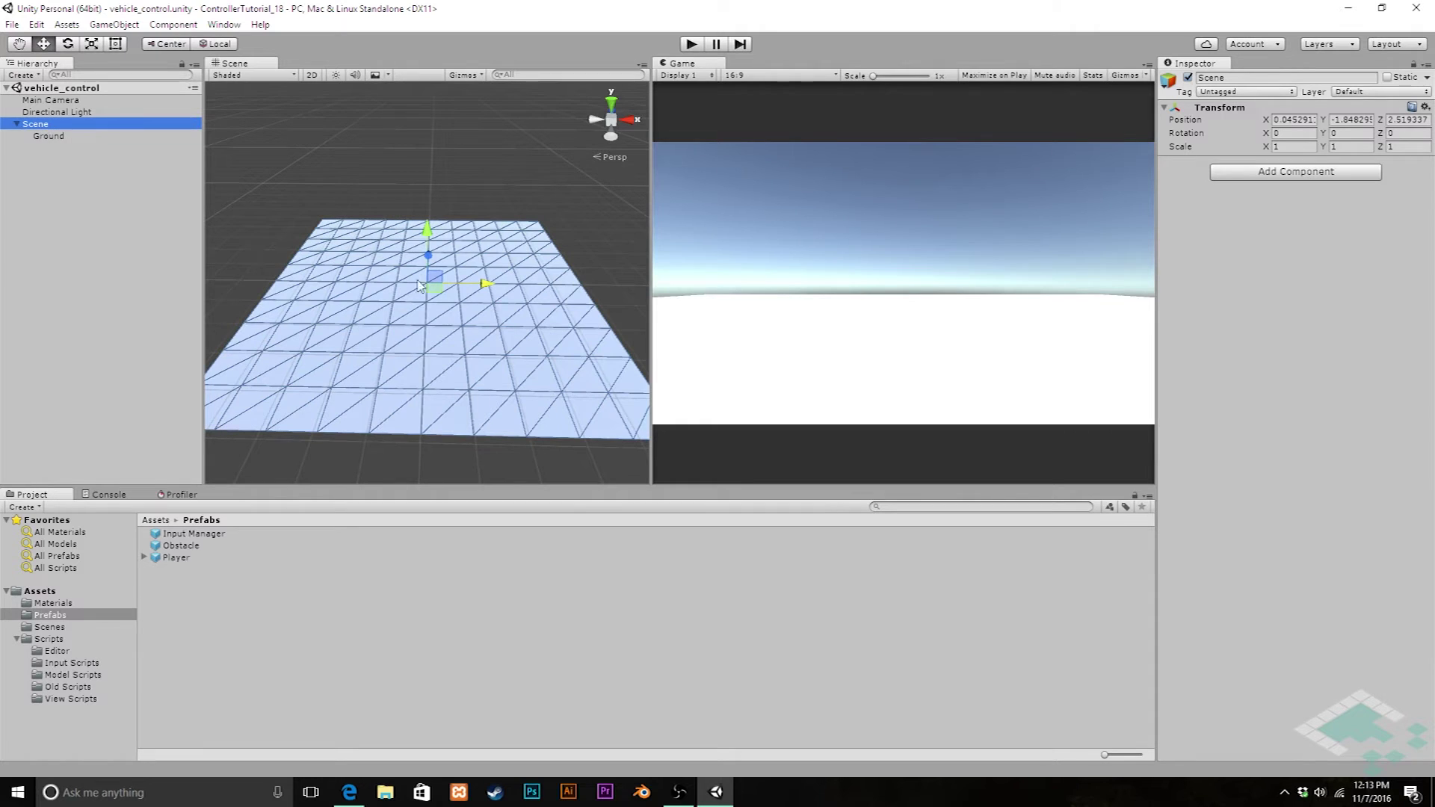
Reset the Scene object's Transform to the origin, then check Ground and Scene
right_click(1271, 108)
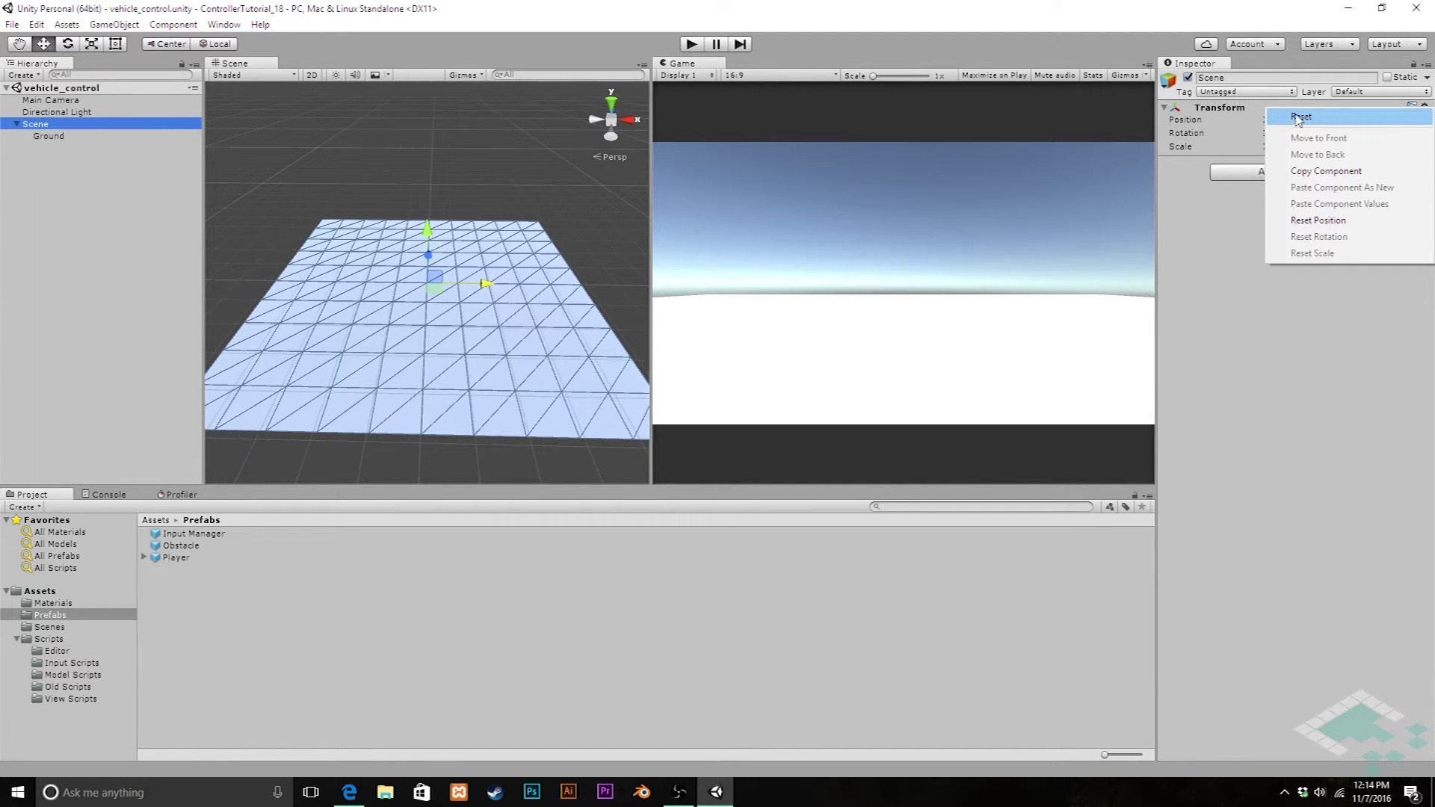
left_click(45, 124)
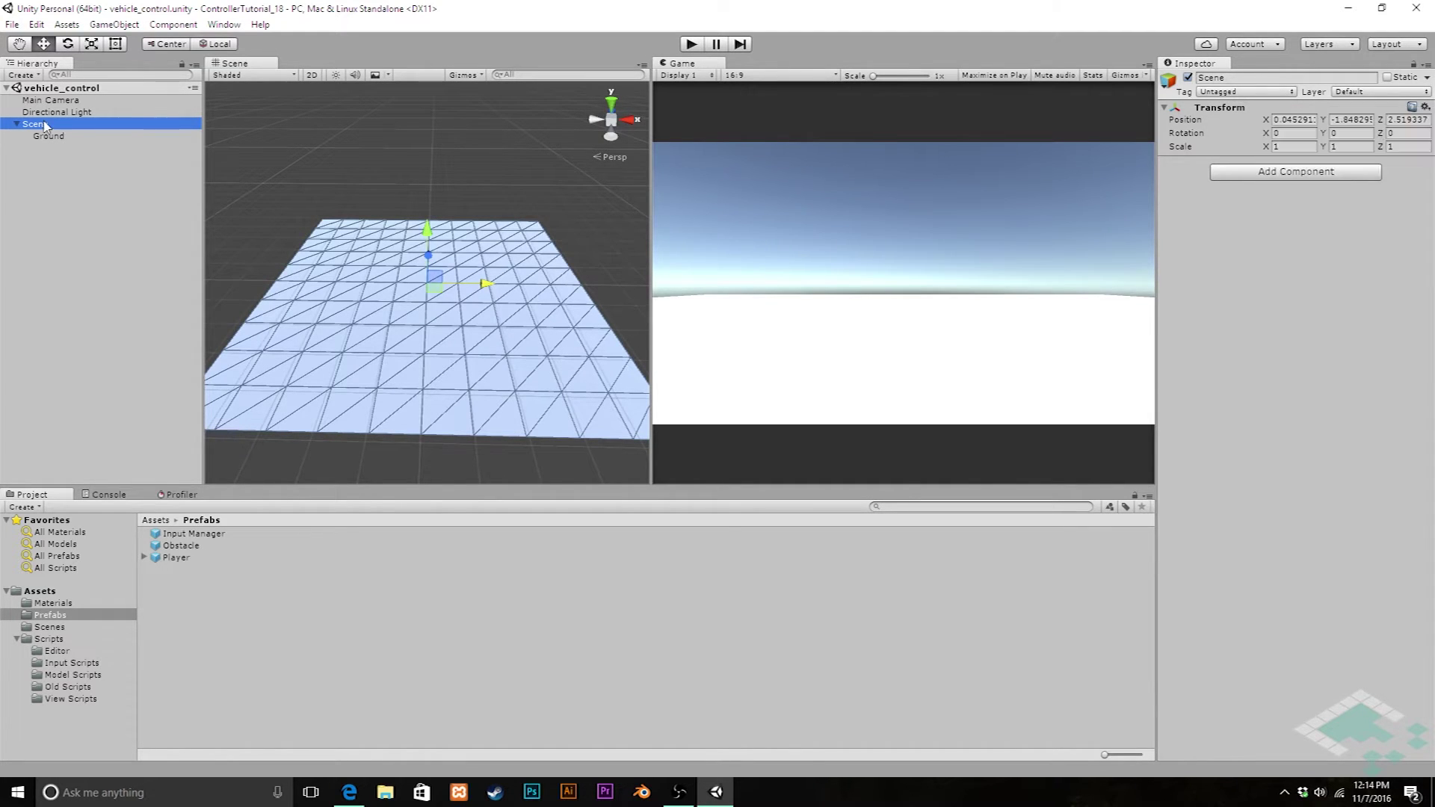
right_click(1260, 110)
left_click(1292, 113)
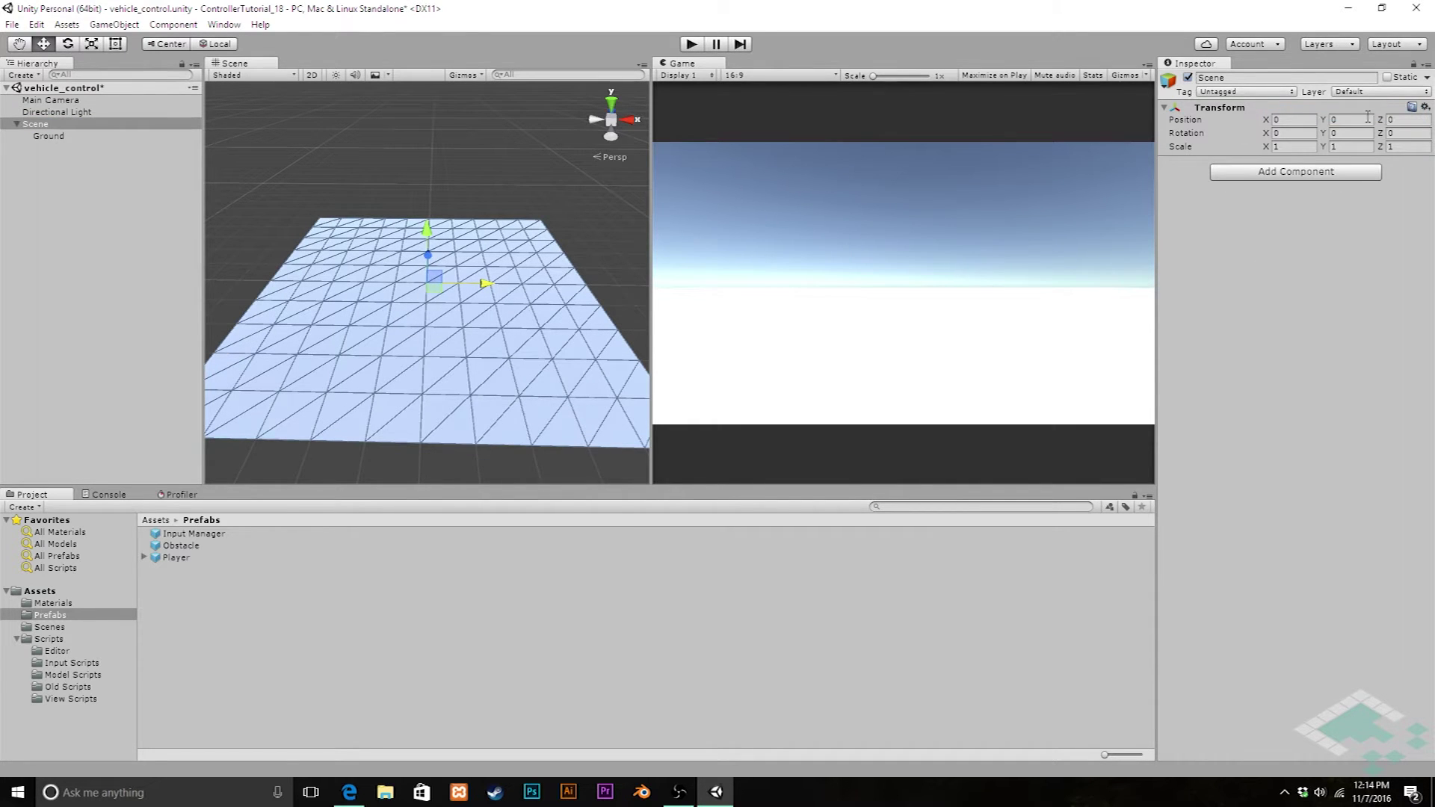
left_click(23, 139)
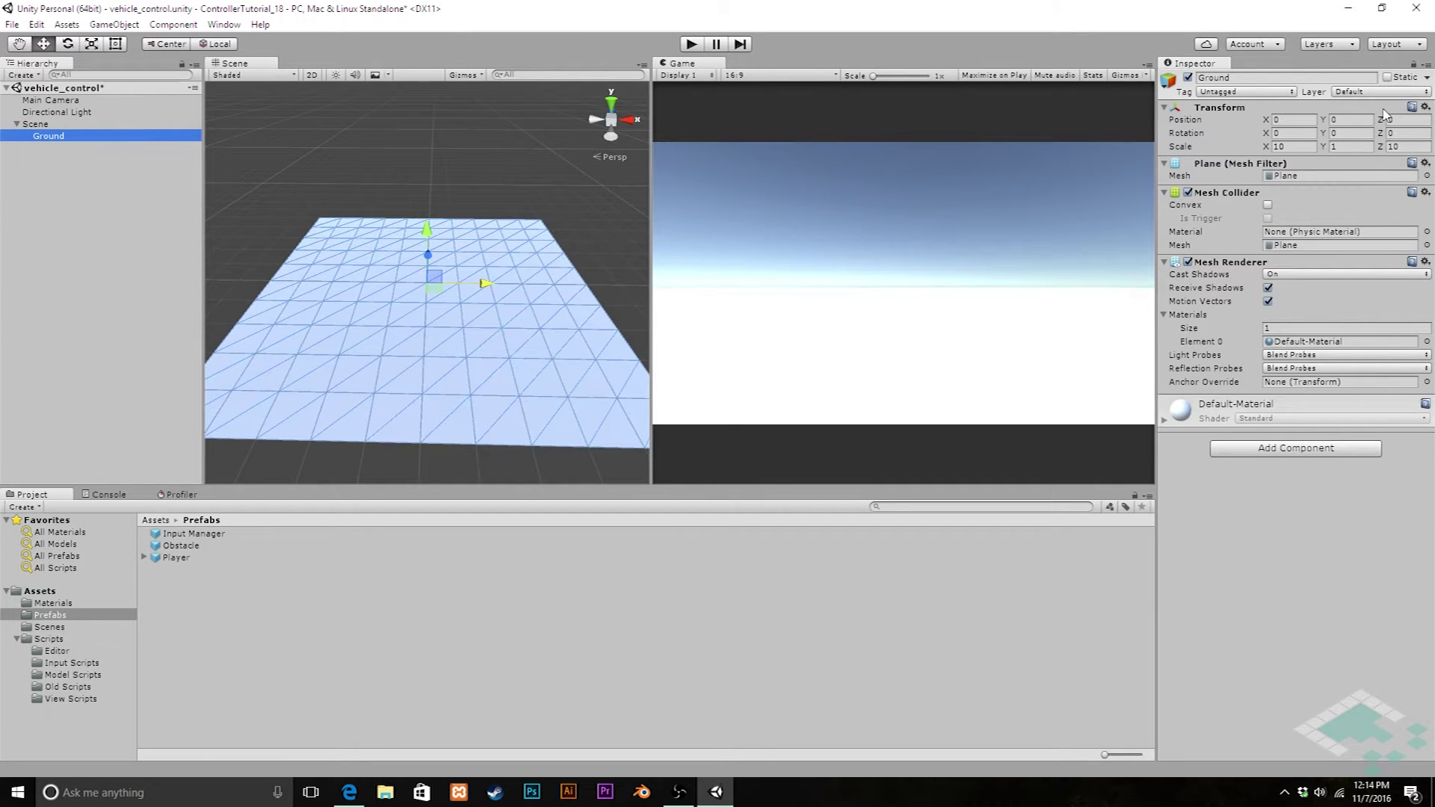
left_click(43, 125)
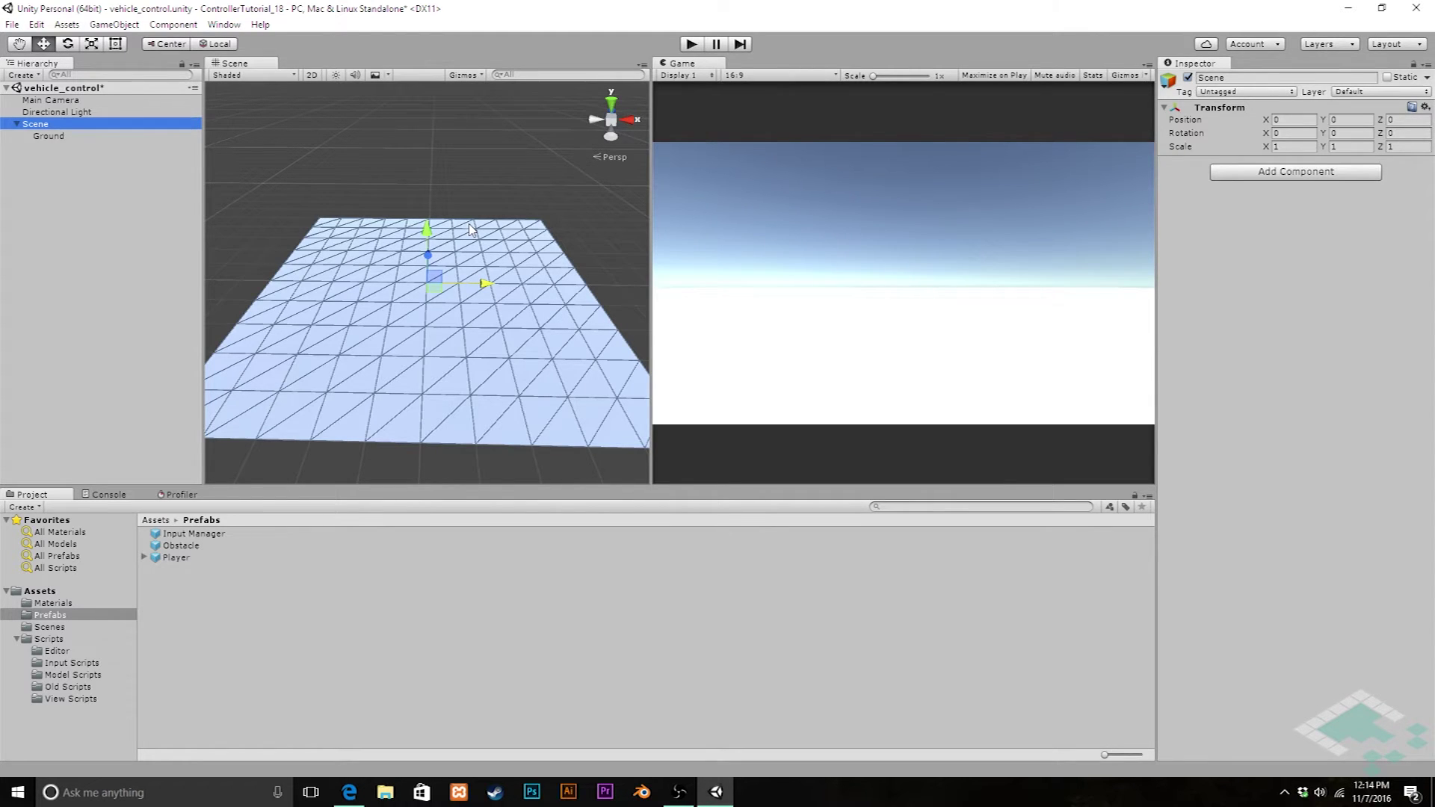
Save the scene and browse to Assets/Scripts/Model Scripts
key("ctrl+s")
left_click(48, 627)
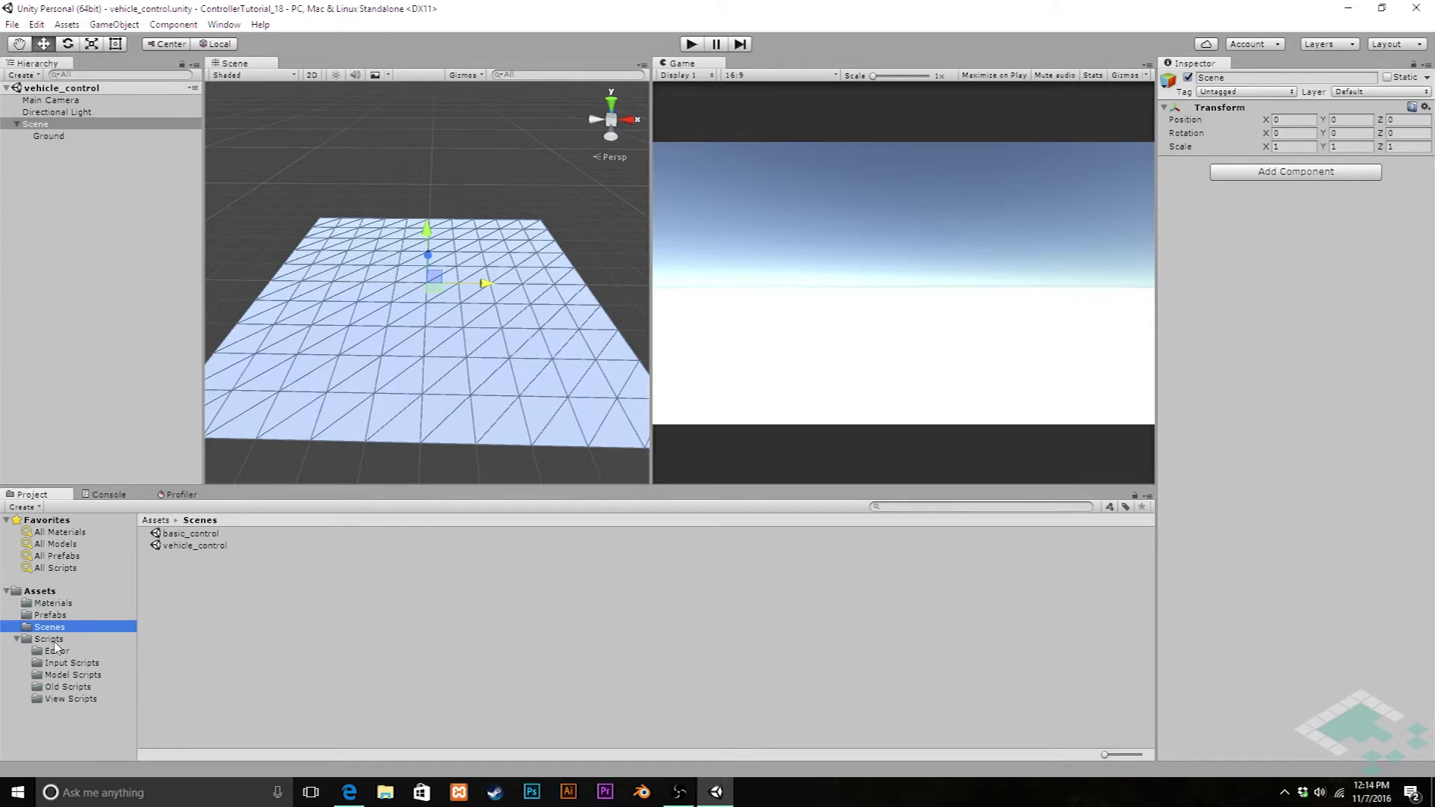
left_click(52, 639)
left_click(77, 674)
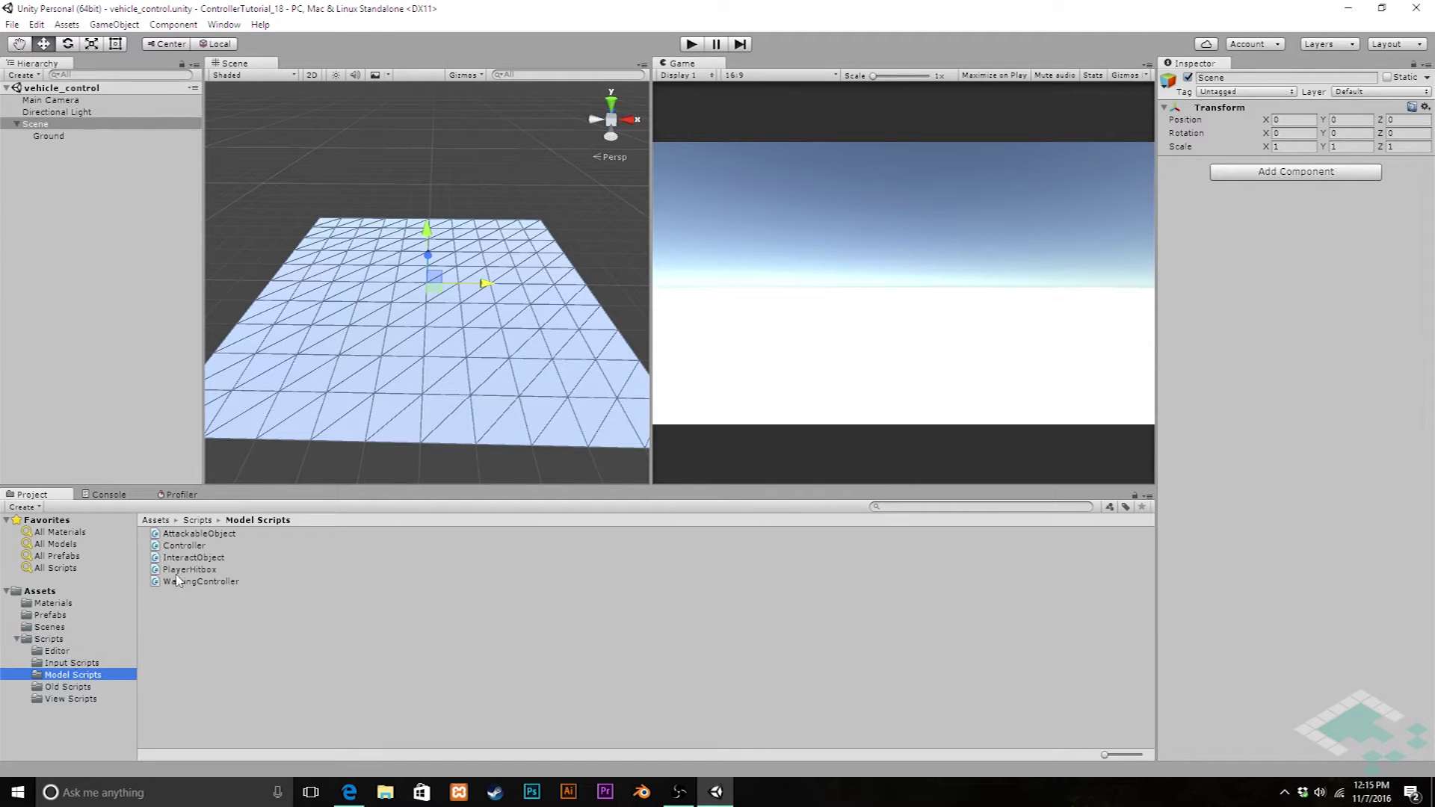
Create a Vehicle Controls folder in Model Scripts and open it
right_click(216, 623)
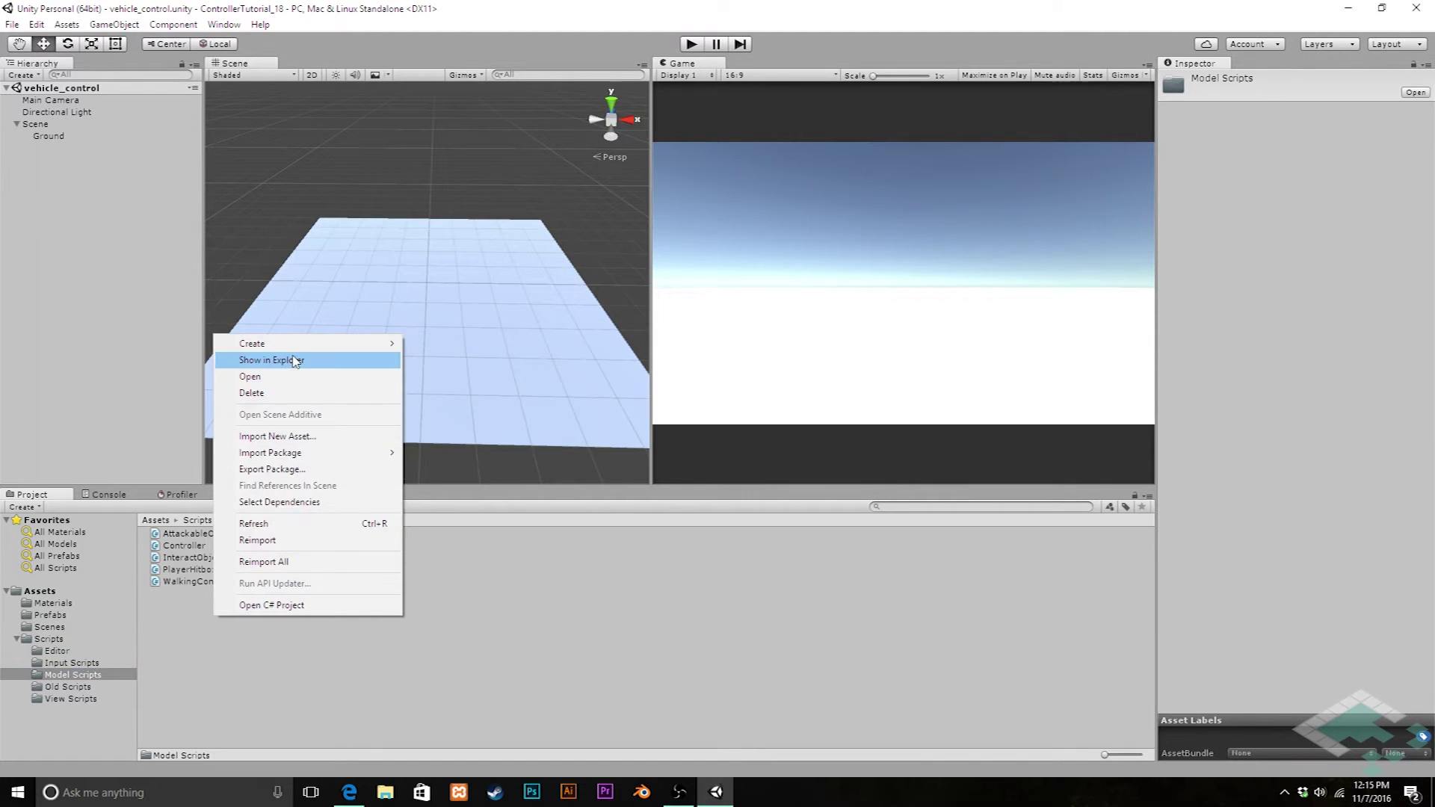
mouse_move(293, 350)
left_click(436, 343)
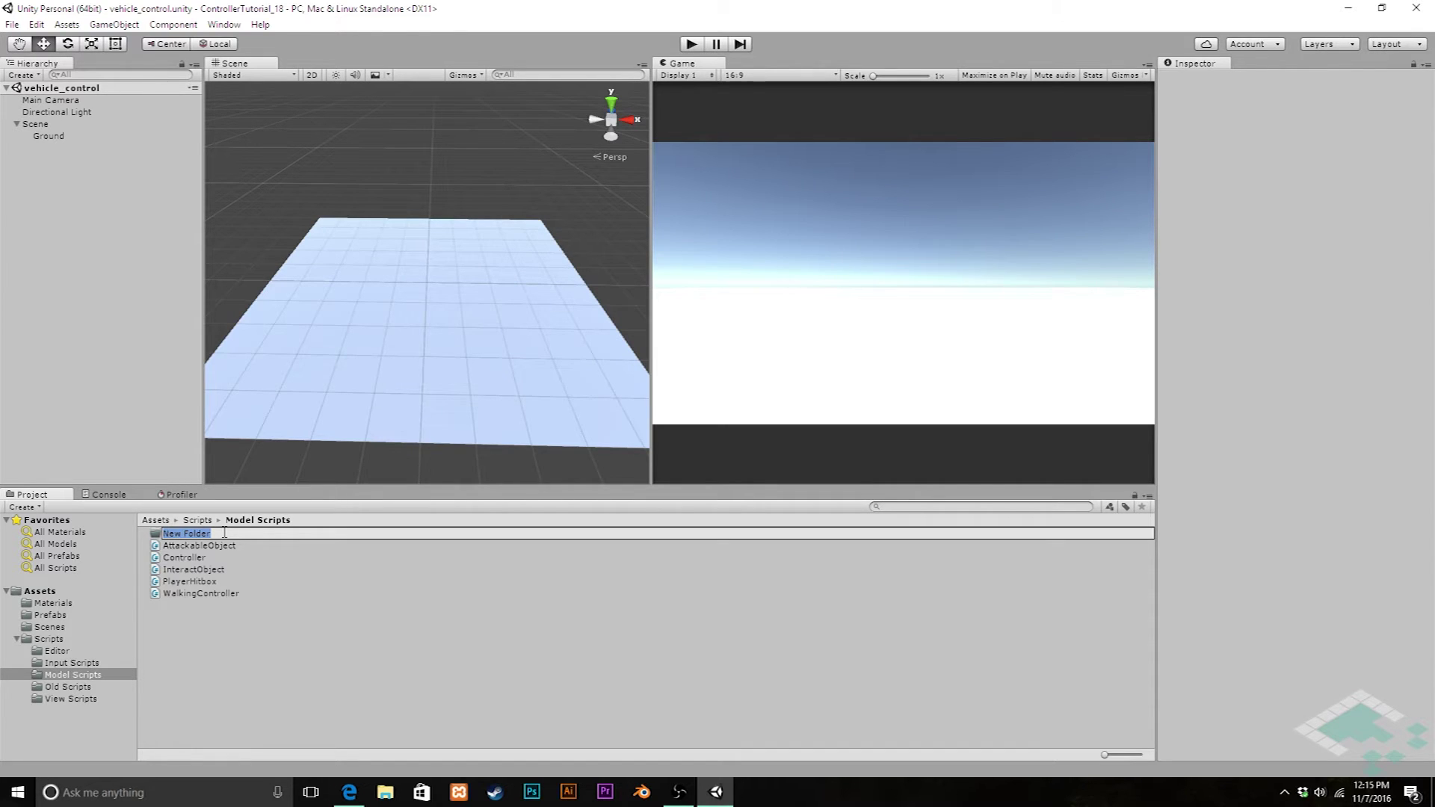
type("Vehicle Controls")
key("Return")
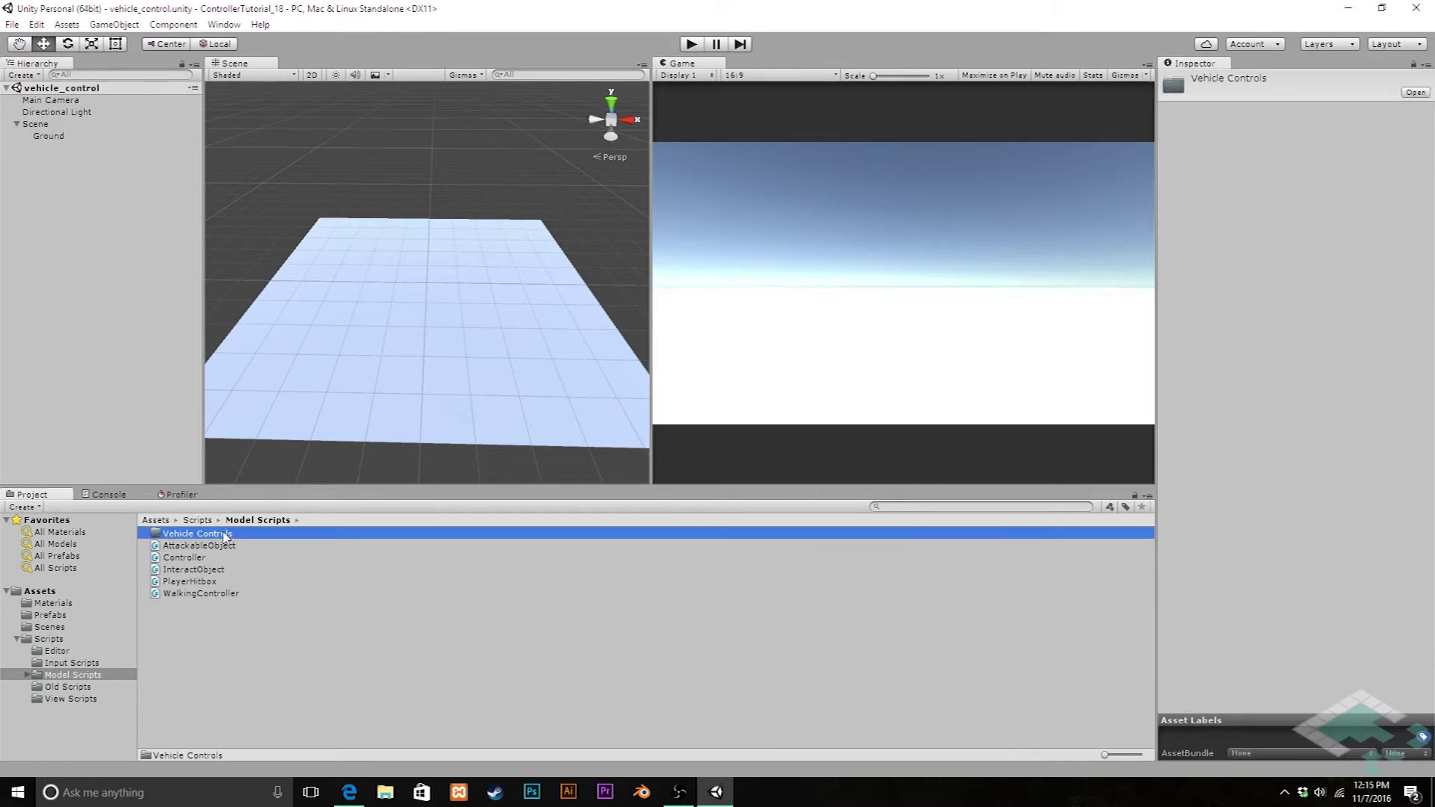
double_click(224, 535)
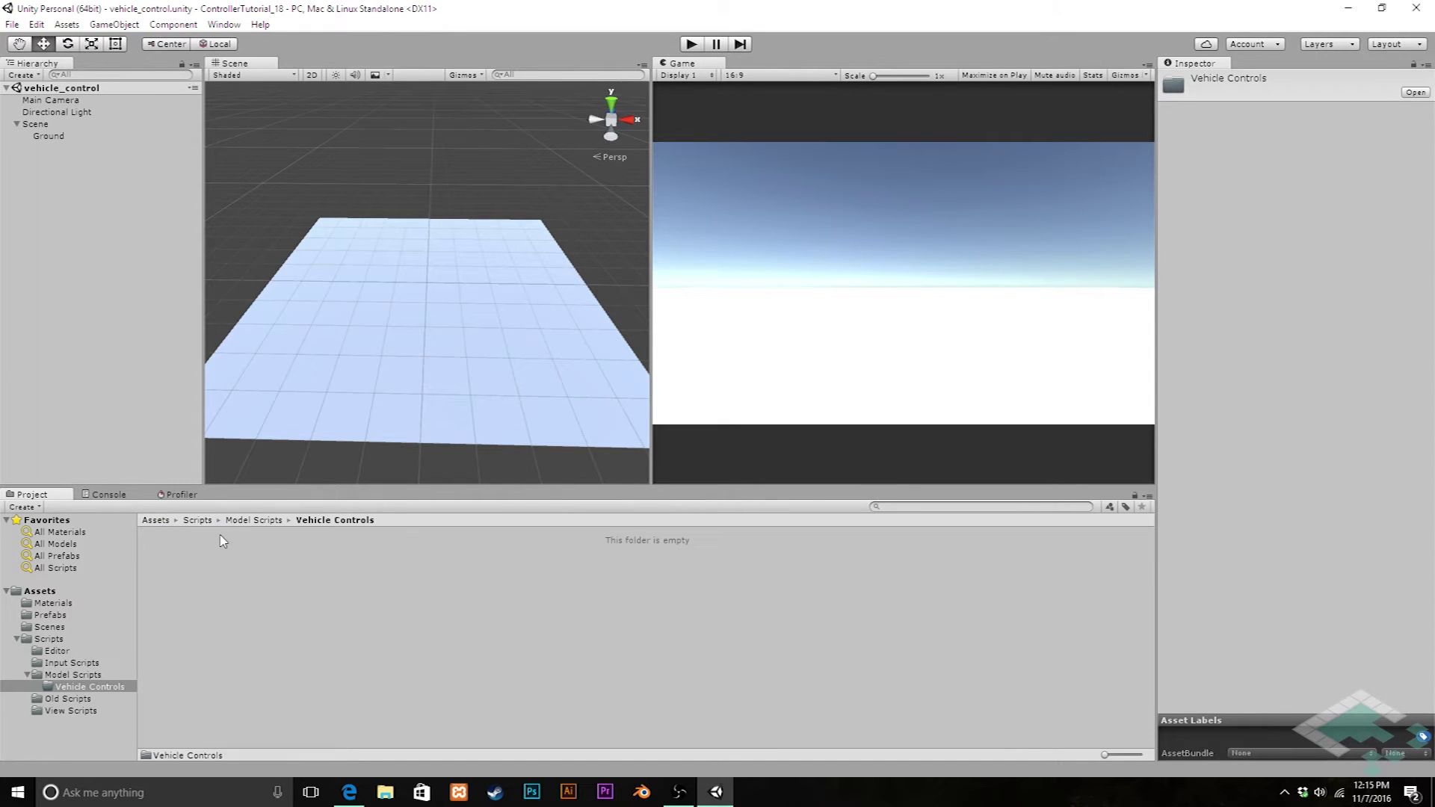
Create a C# script named SceneFill in Vehicle Controls
right_click(222, 540)
mouse_move(284, 263)
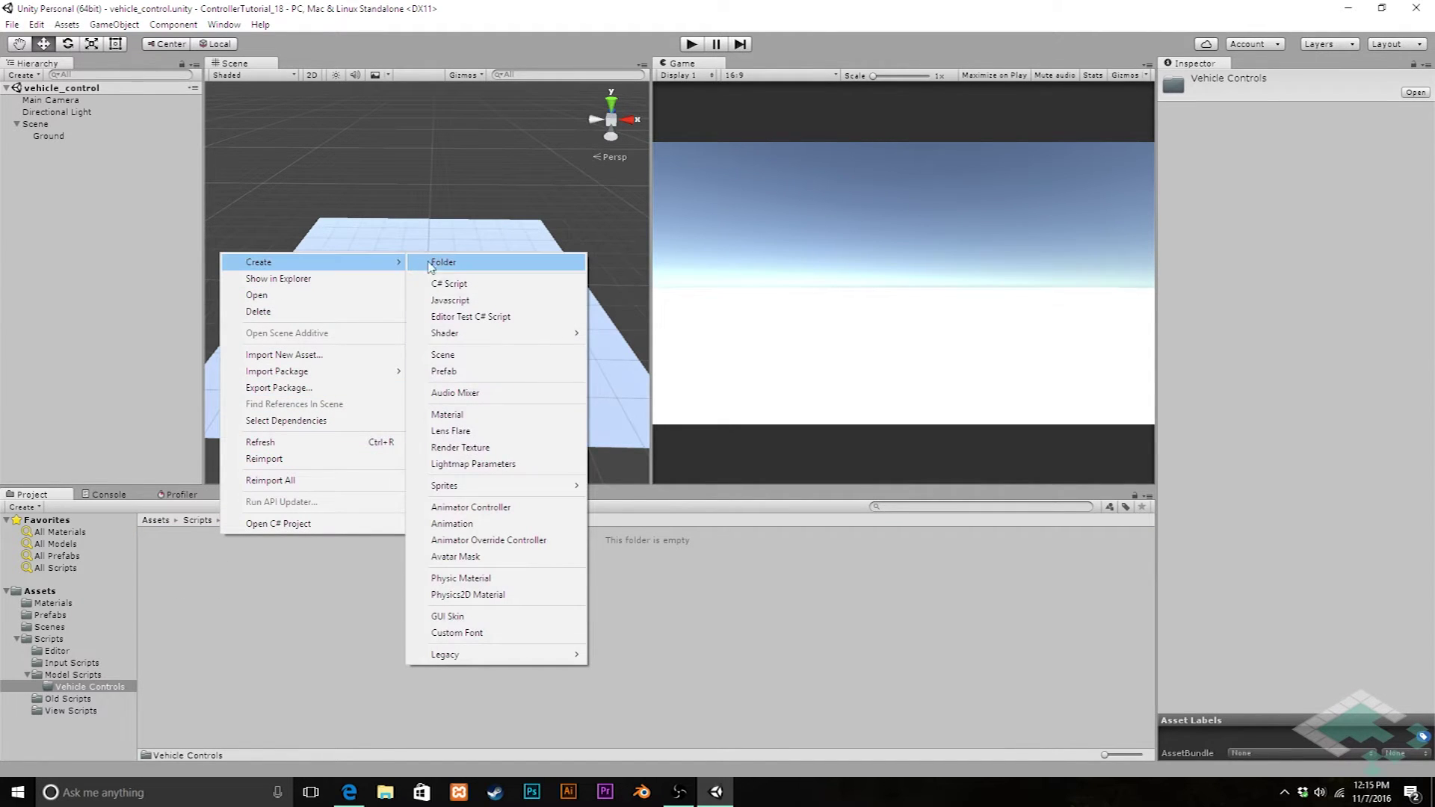
left_click(448, 284)
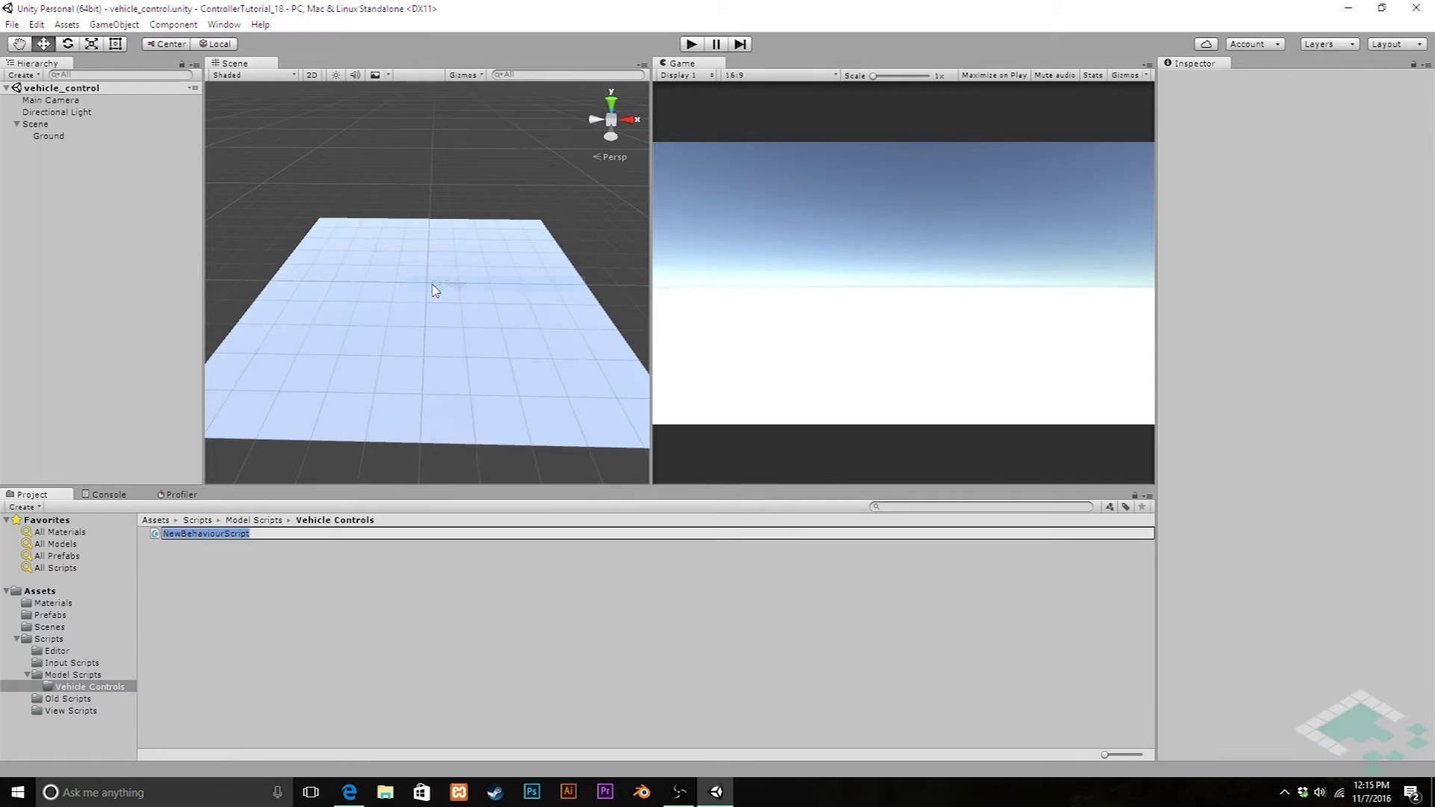
type("SceneFill")
key("Return")
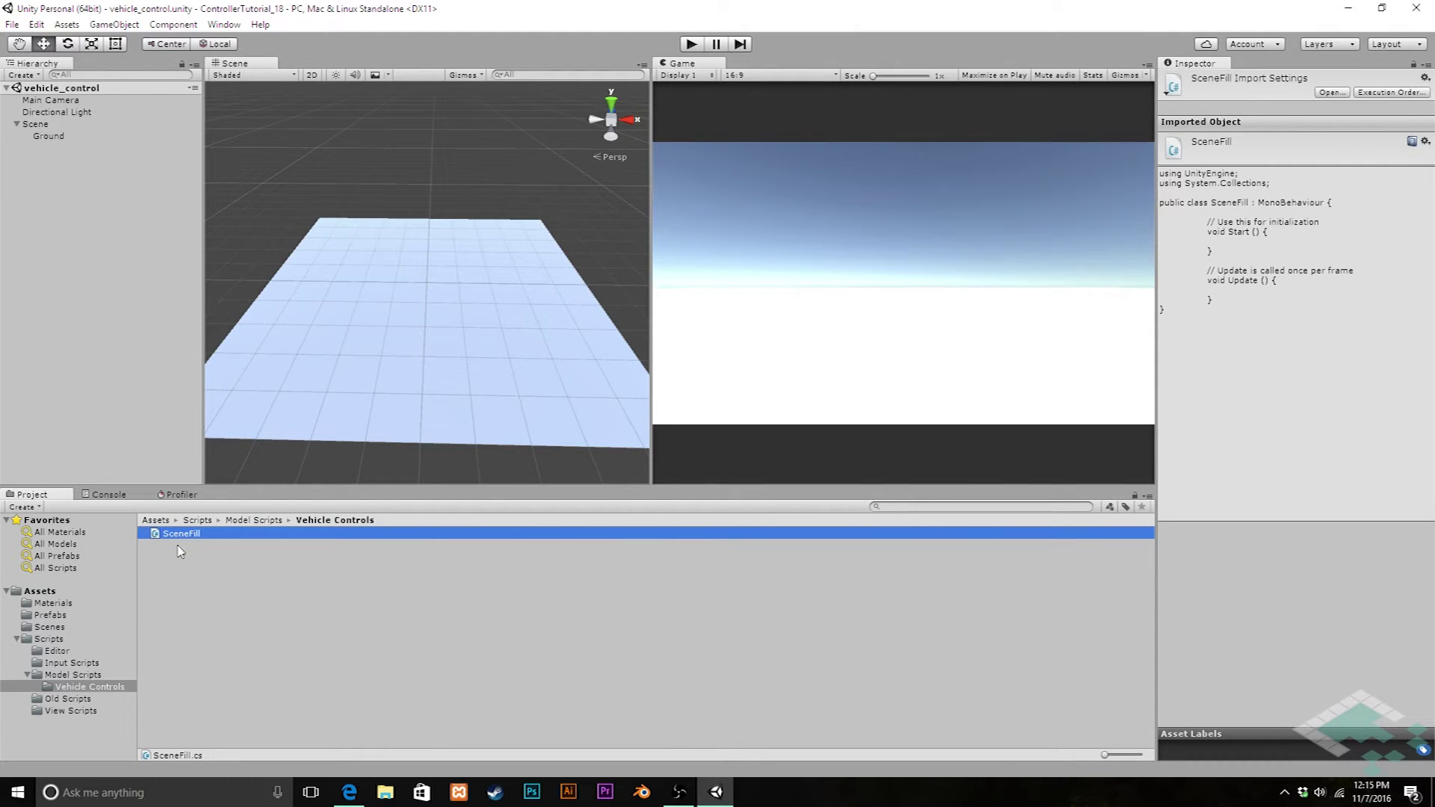
Attach SceneFill to the Scene object and open the script in the code editor
left_click_drag(173, 540, 43, 127)
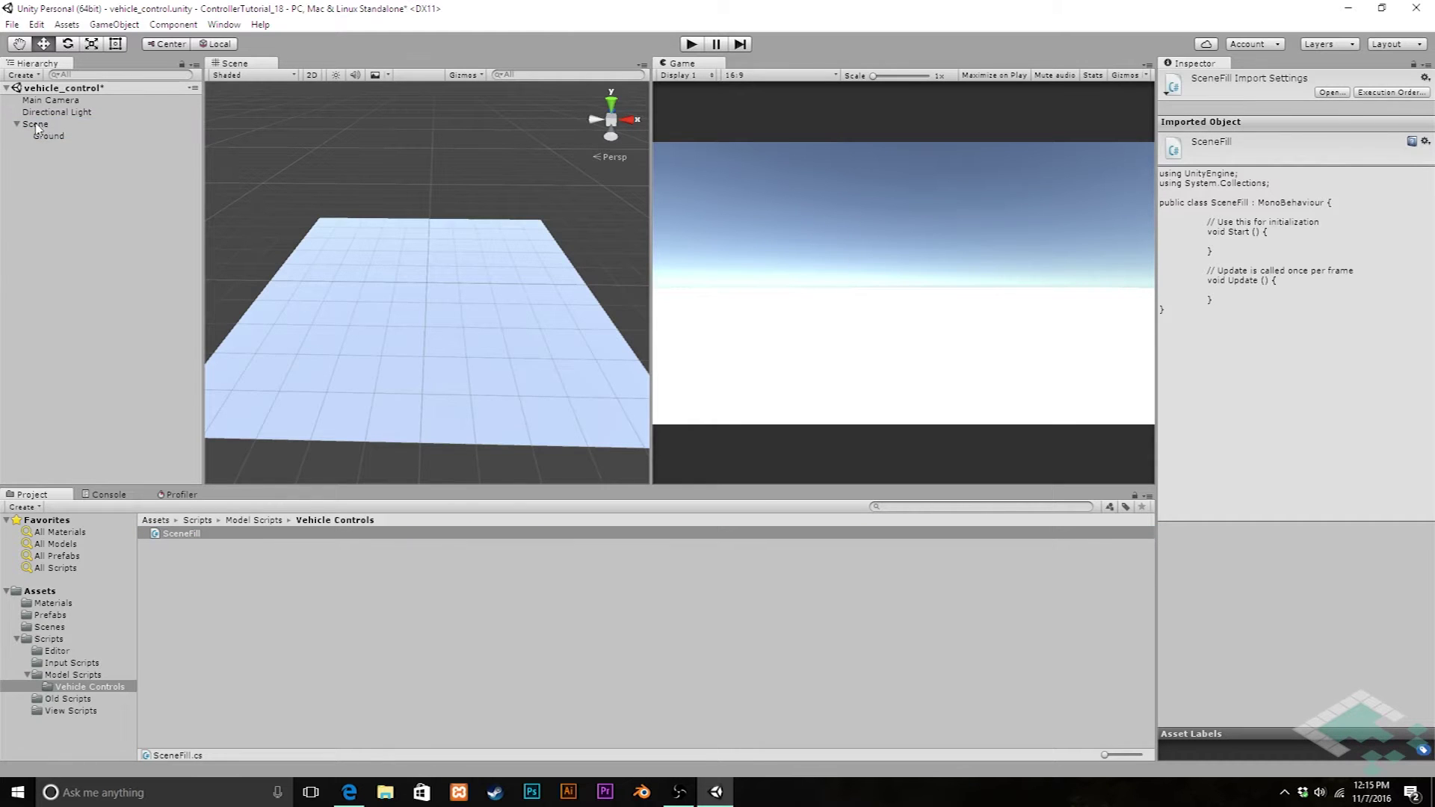
left_click(45, 125)
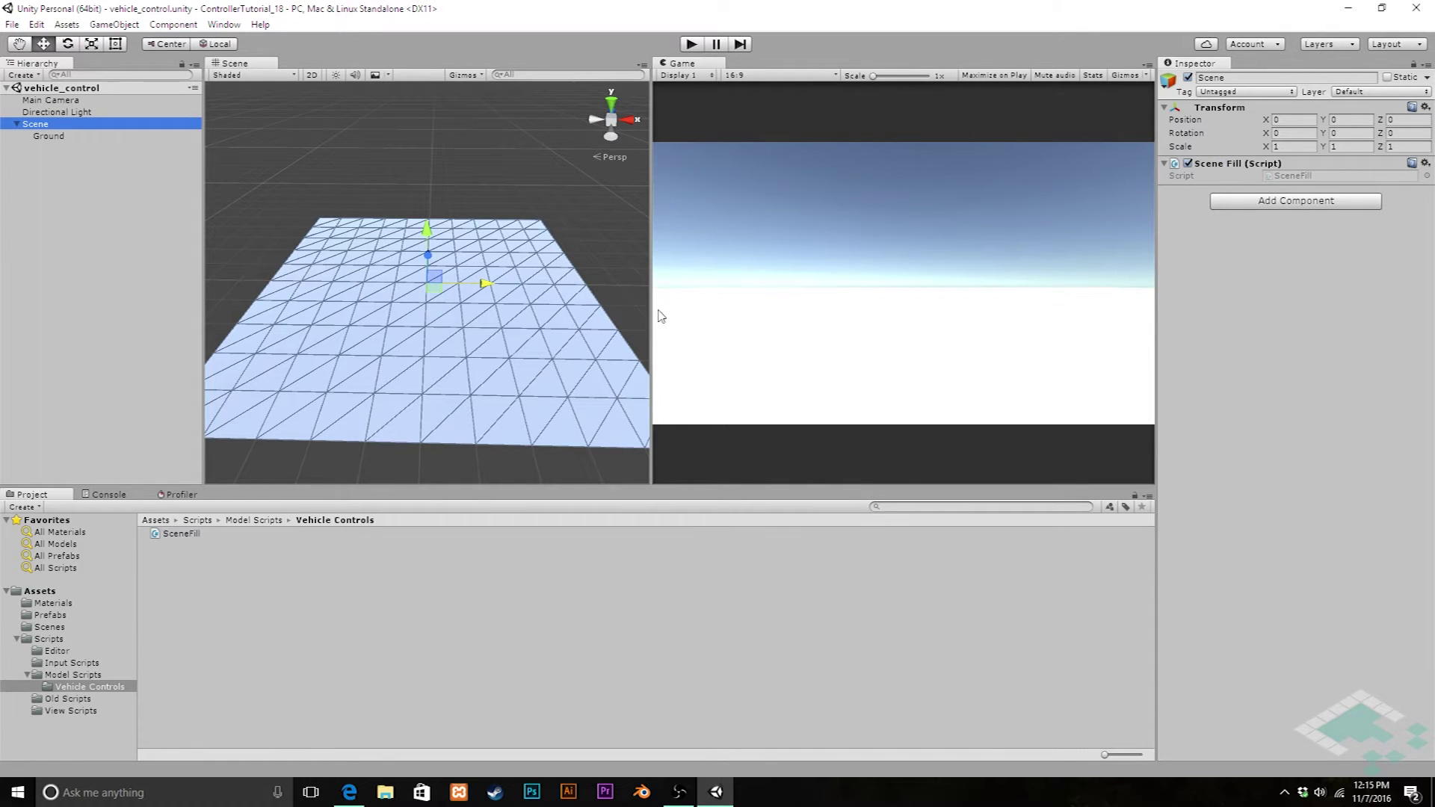
left_click(179, 535)
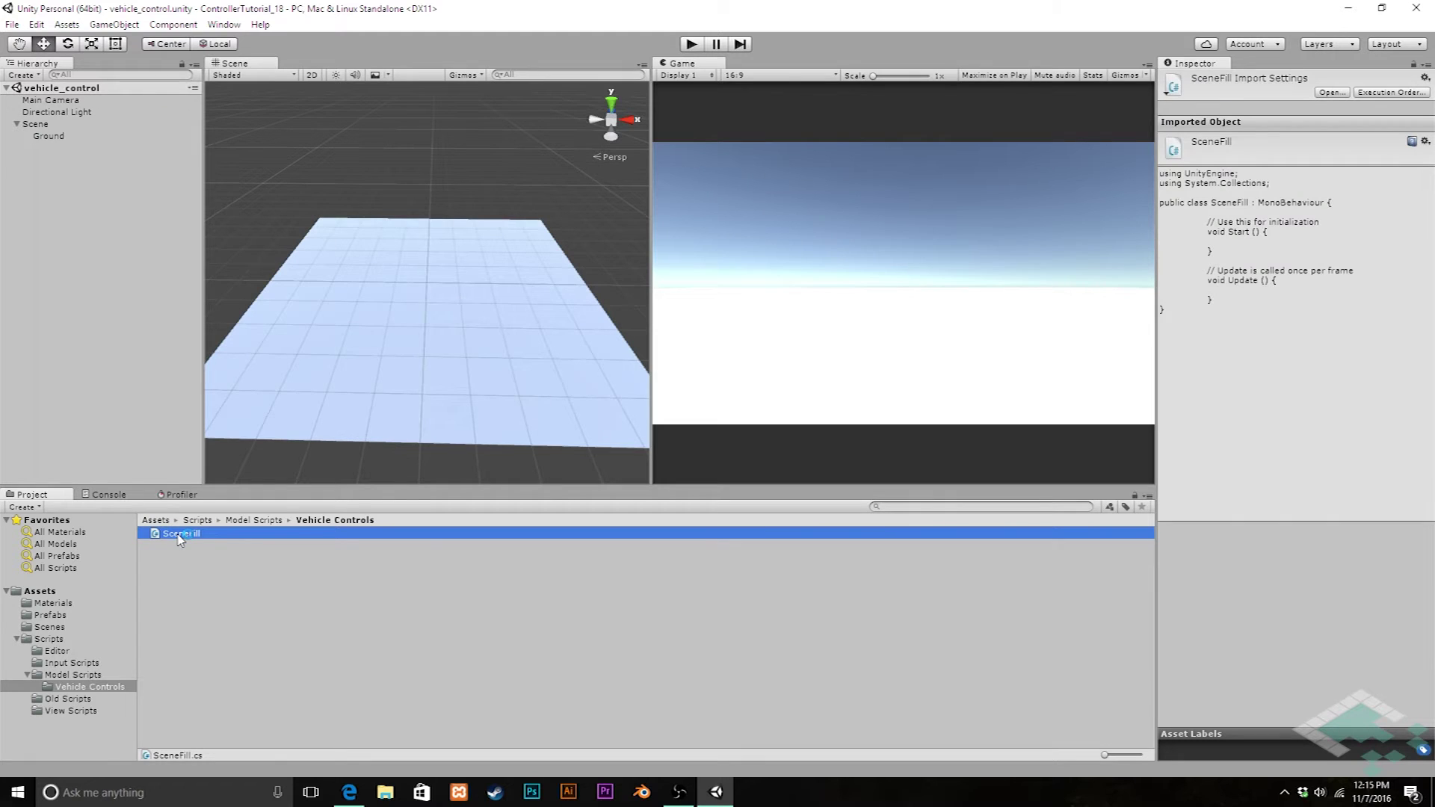
double_click(179, 535)
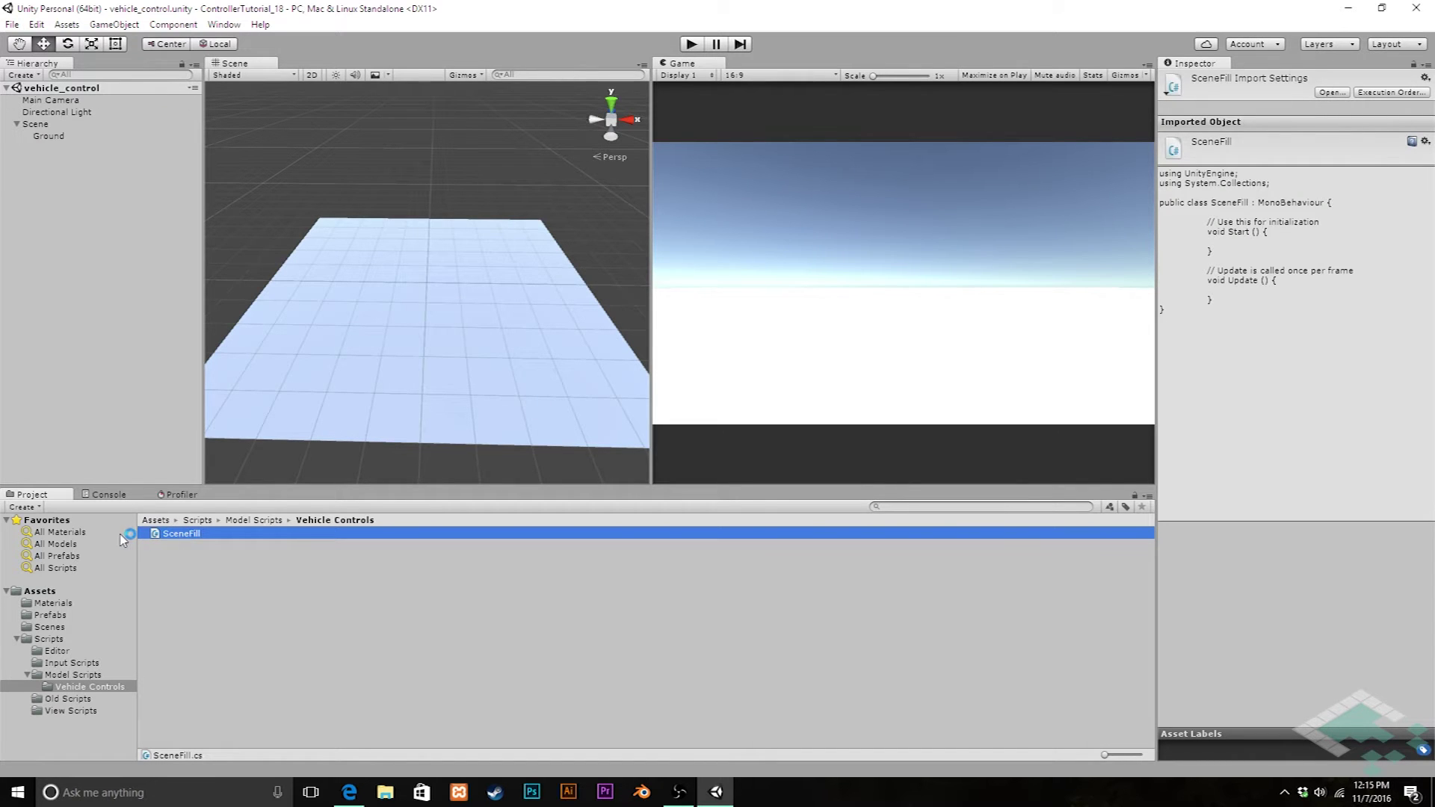